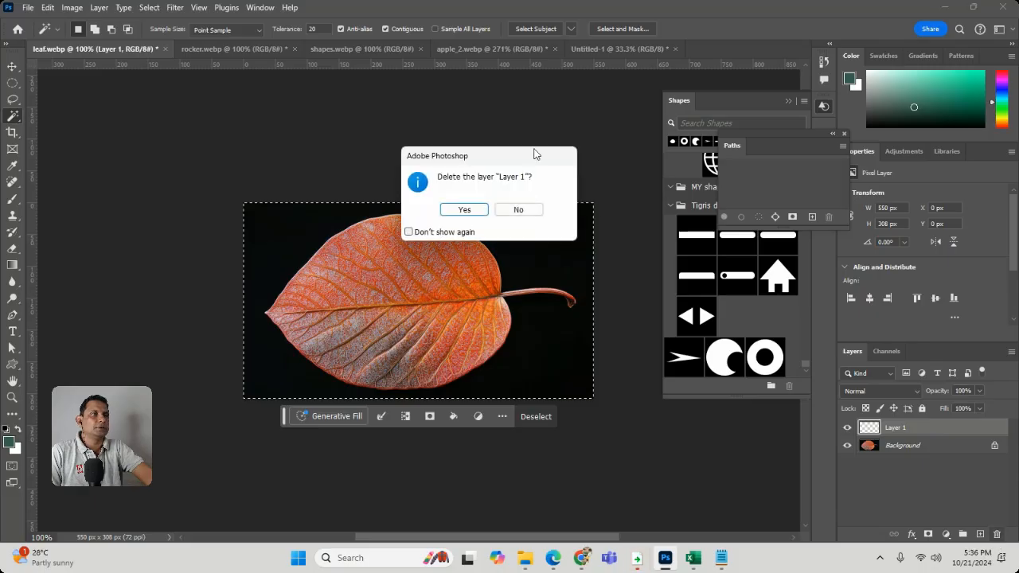
Confirm deleting Layer 1 from leaf.webp and clear the active selection
{"action": "left_click", "coordinate": [452, 211]}
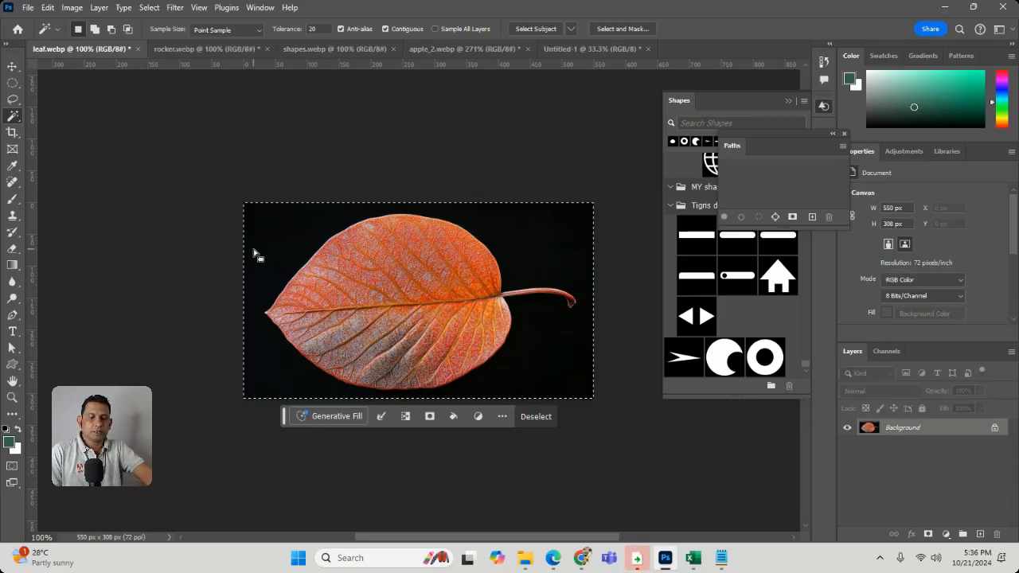
{"action": "key", "text": "ctrl+d"}
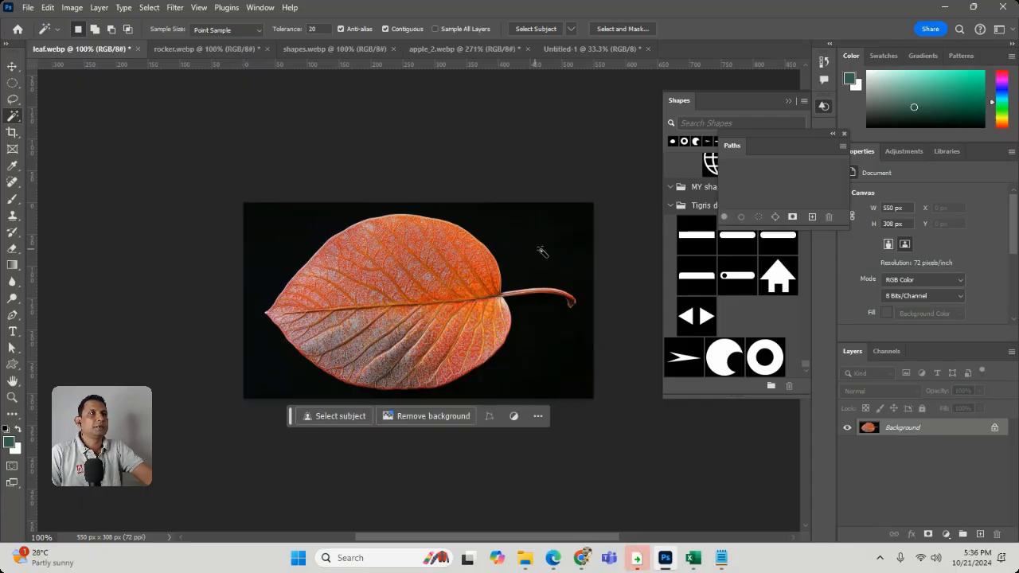
Select the black background around the leaf with the Magic Wand and invert the selection to the leaf
{"action": "left_click", "coordinate": [542, 254]}
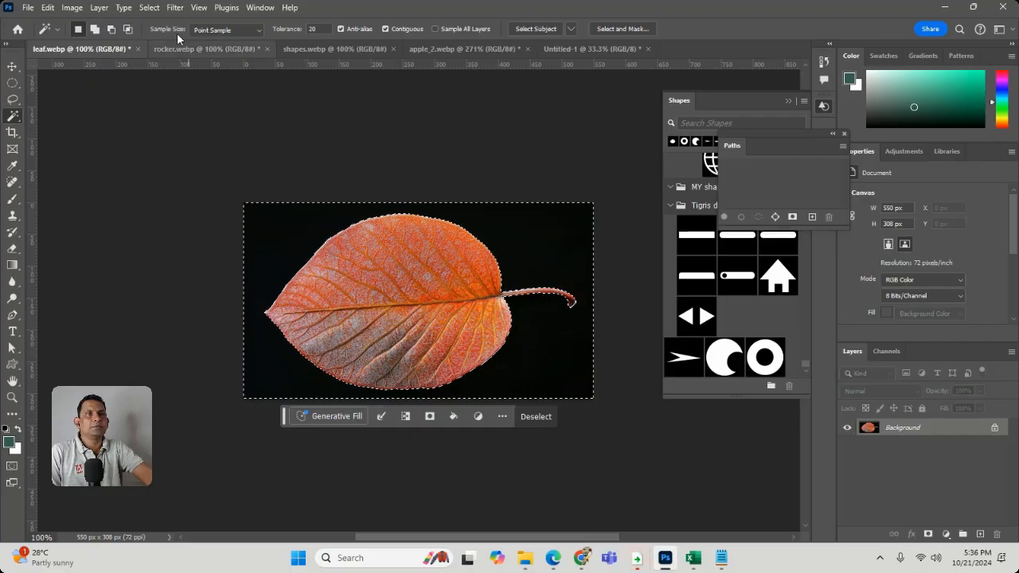
{"action": "left_click", "coordinate": [149, 7]}
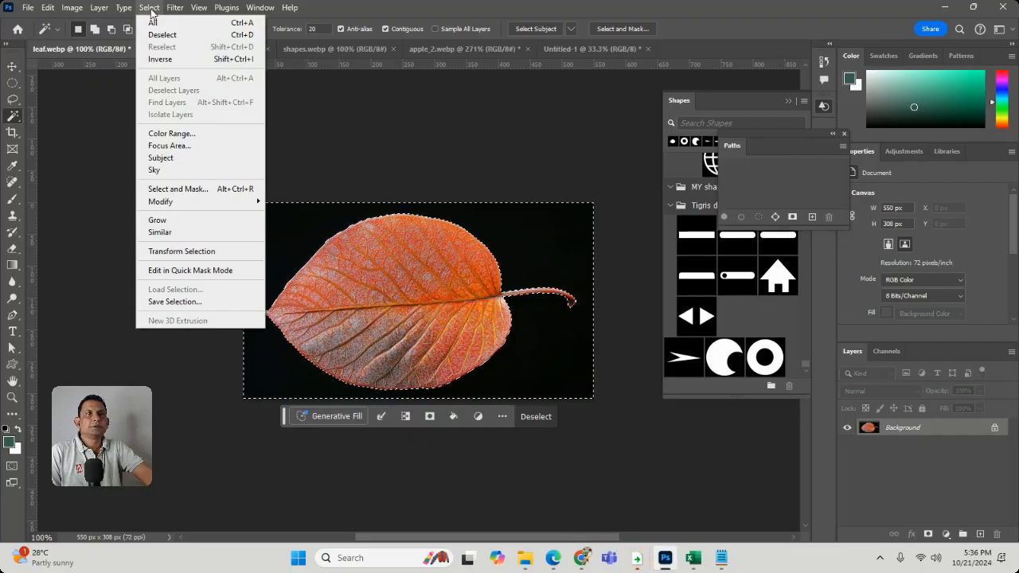
{"action": "left_click", "coordinate": [167, 60]}
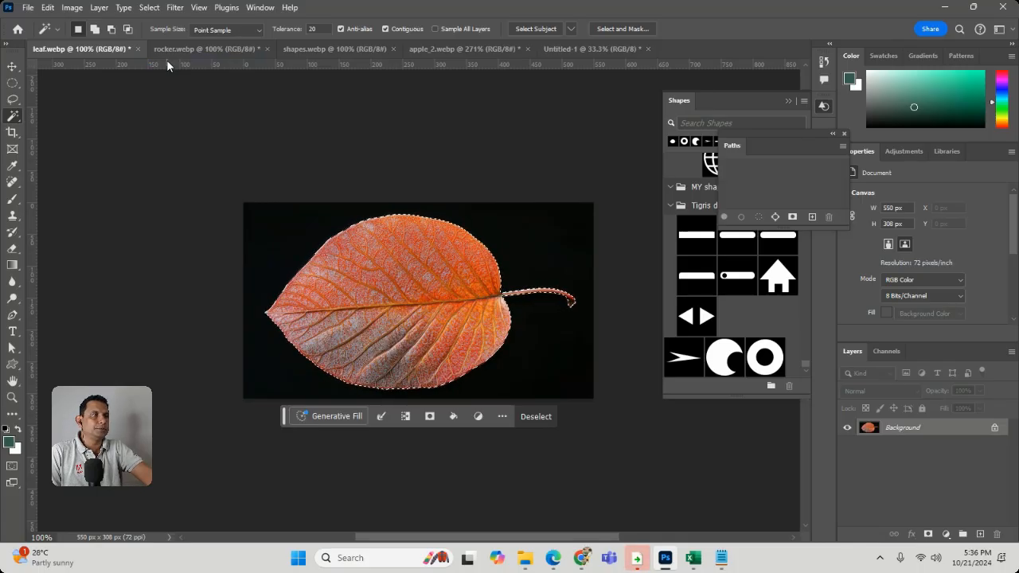
Move the Paths panel below the Shapes panel and make a work path from the leaf selection
{"action": "left_click", "coordinate": [261, 7]}
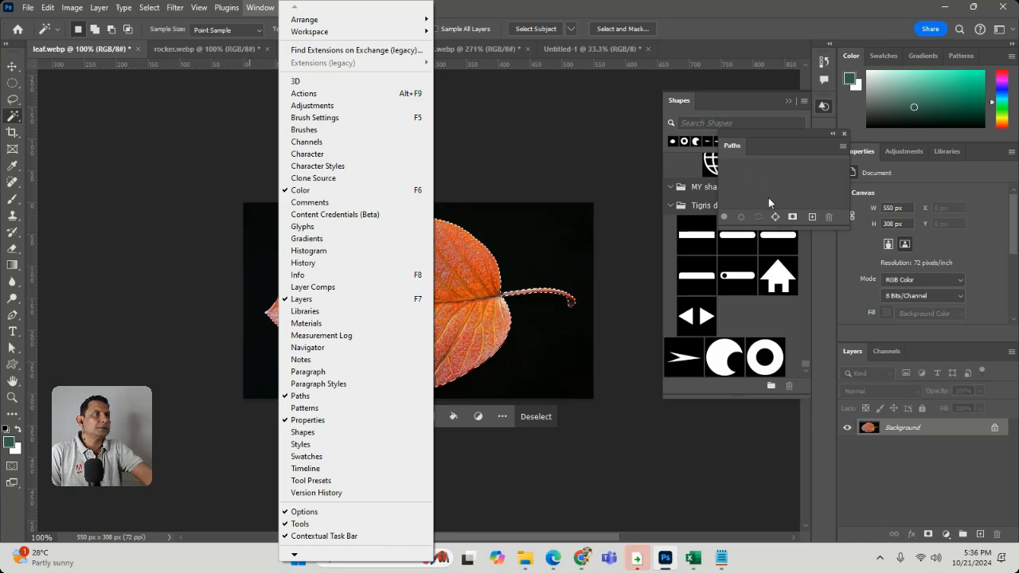
{"action": "left_click_drag", "start_coordinate": [741, 144], "coordinate": [657, 420]}
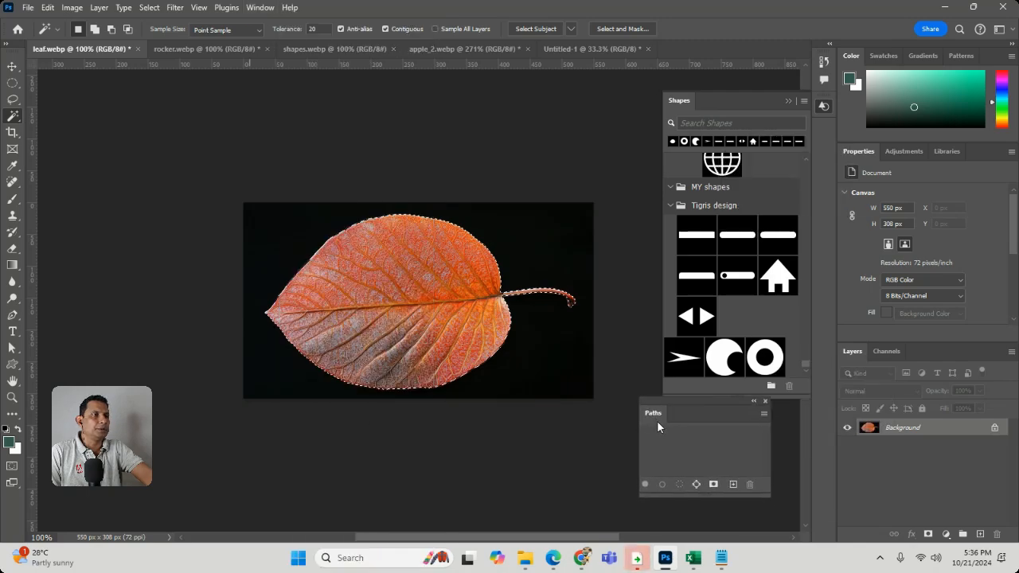
{"action": "left_click", "coordinate": [697, 485]}
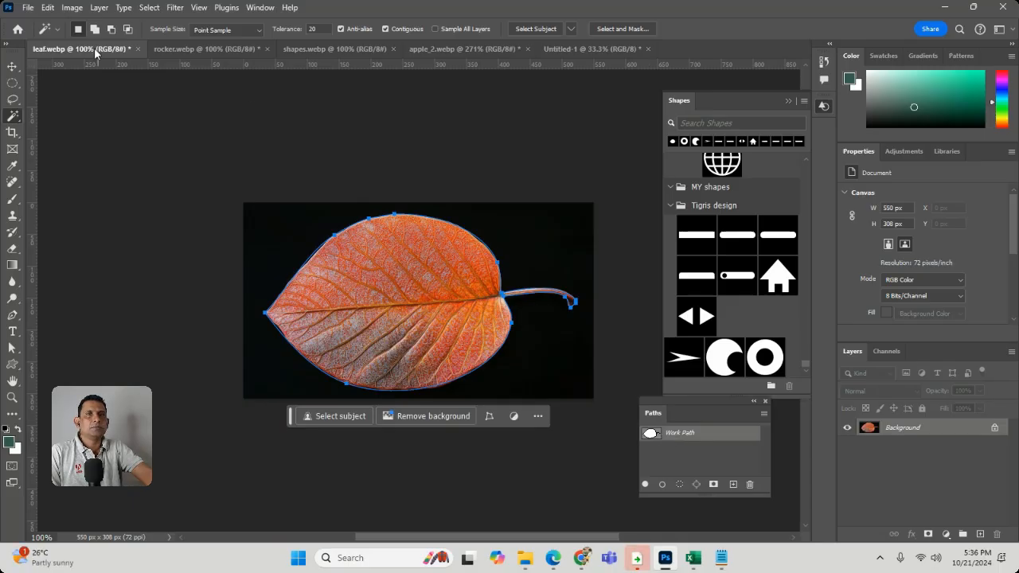
Define a custom shape from the leaf's work path, keeping the suggested name
{"action": "left_click", "coordinate": [72, 8]}
{"action": "mouse_move", "coordinate": [50, 10]}
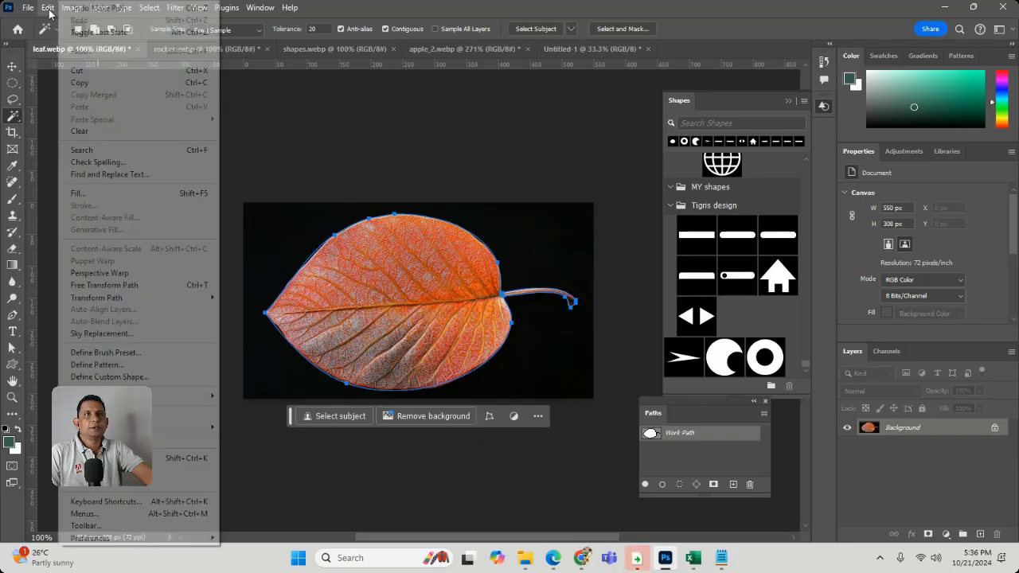
{"action": "left_click", "coordinate": [111, 377]}
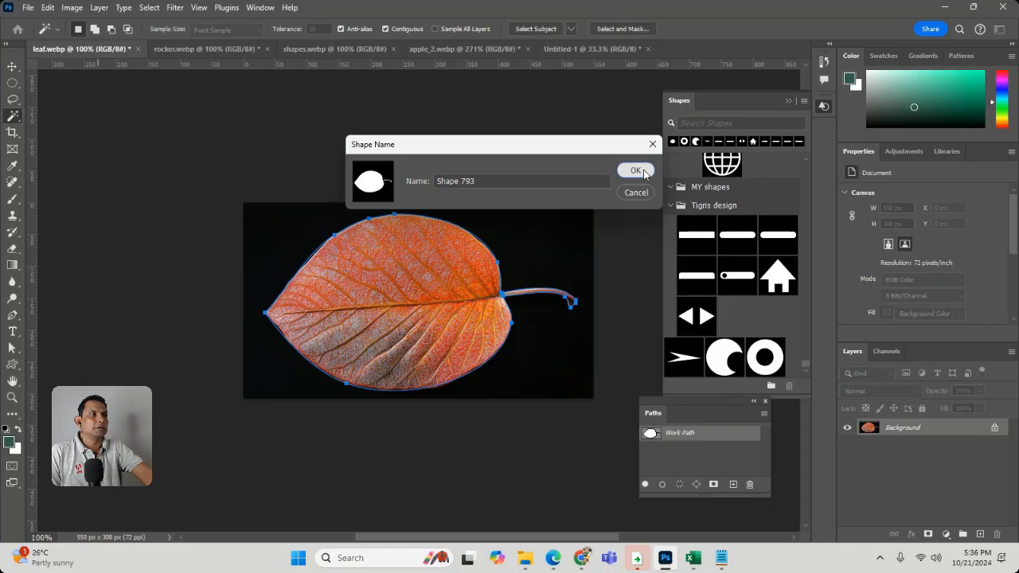
{"action": "left_click", "coordinate": [636, 171]}
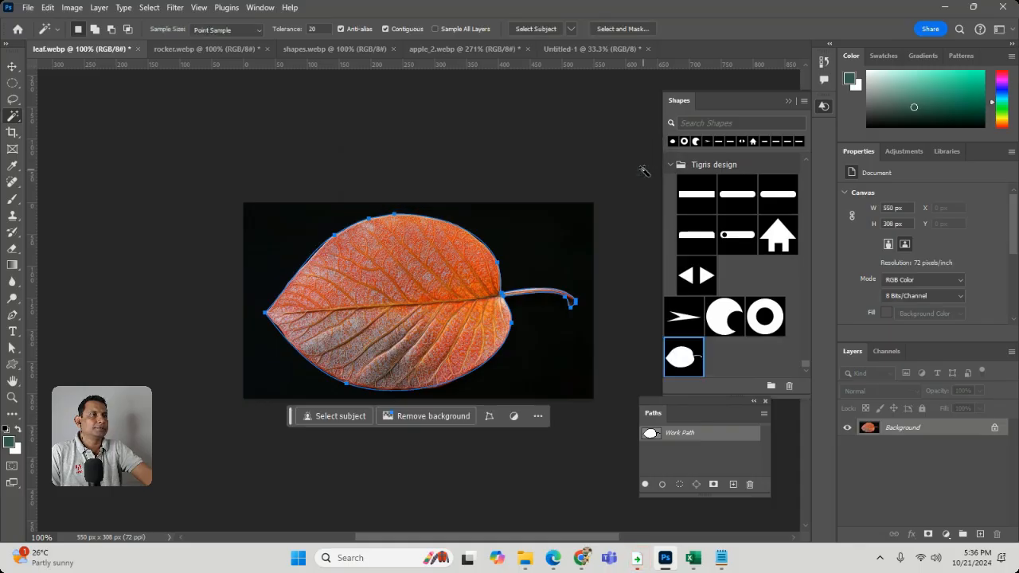
Place the saved leaf shape just above the centre of the Untitled-1 canvas and deselect it
{"action": "left_click", "coordinate": [628, 46]}
{"action": "left_click_drag", "start_coordinate": [686, 368], "coordinate": [424, 265]}
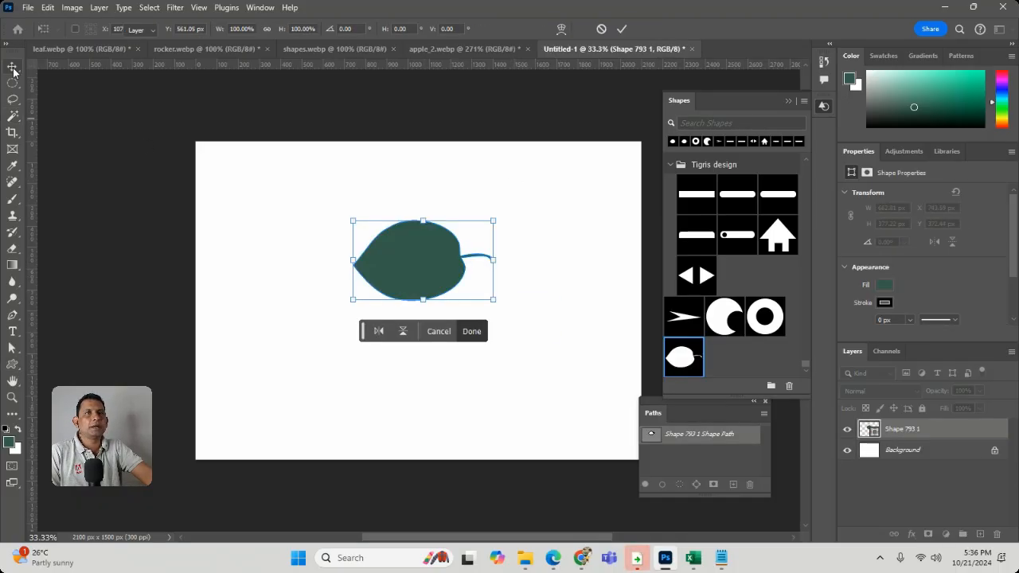
{"action": "key", "text": "Return"}
{"action": "left_click", "coordinate": [553, 228]}
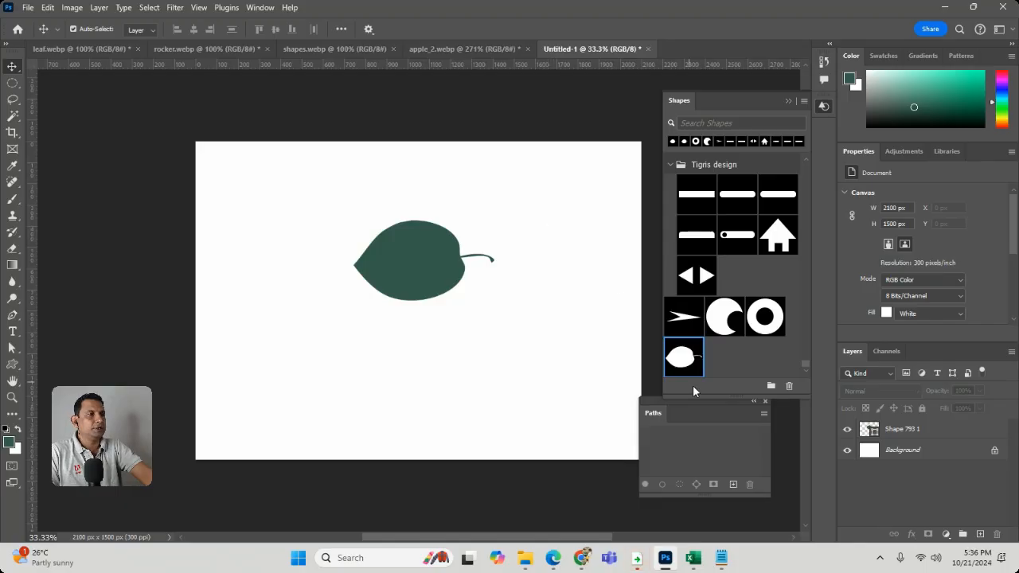
Delete the saved leaf shape preset and the Work Path in leaf.webp
{"action": "left_click", "coordinate": [789, 388]}
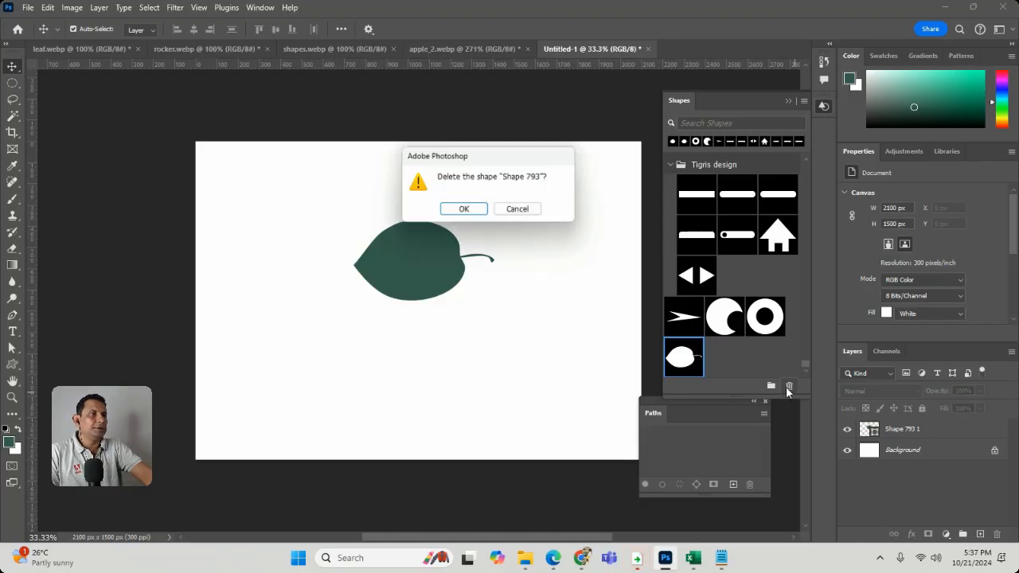
{"action": "left_click", "coordinate": [465, 207]}
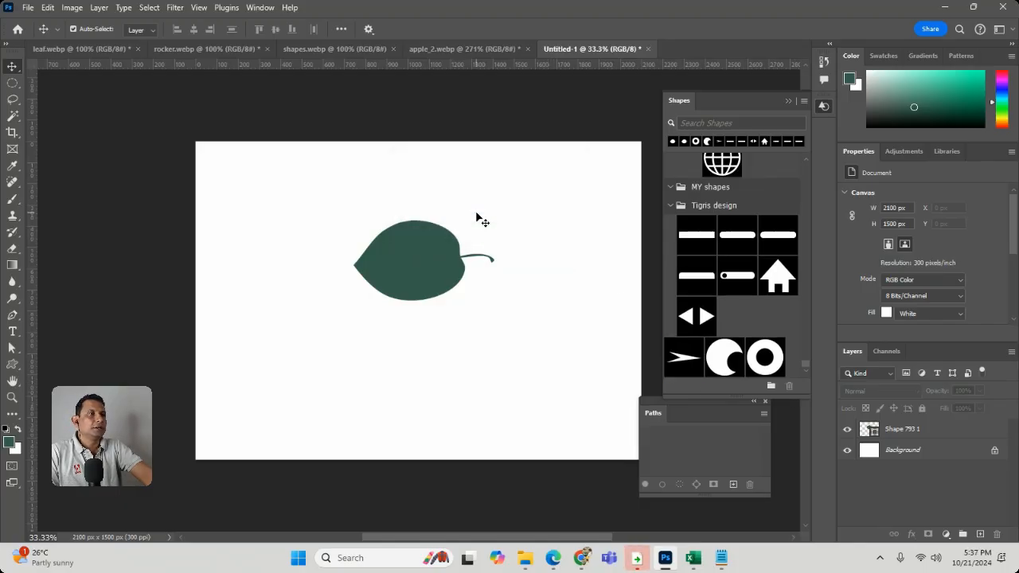
{"action": "left_click", "coordinate": [459, 50]}
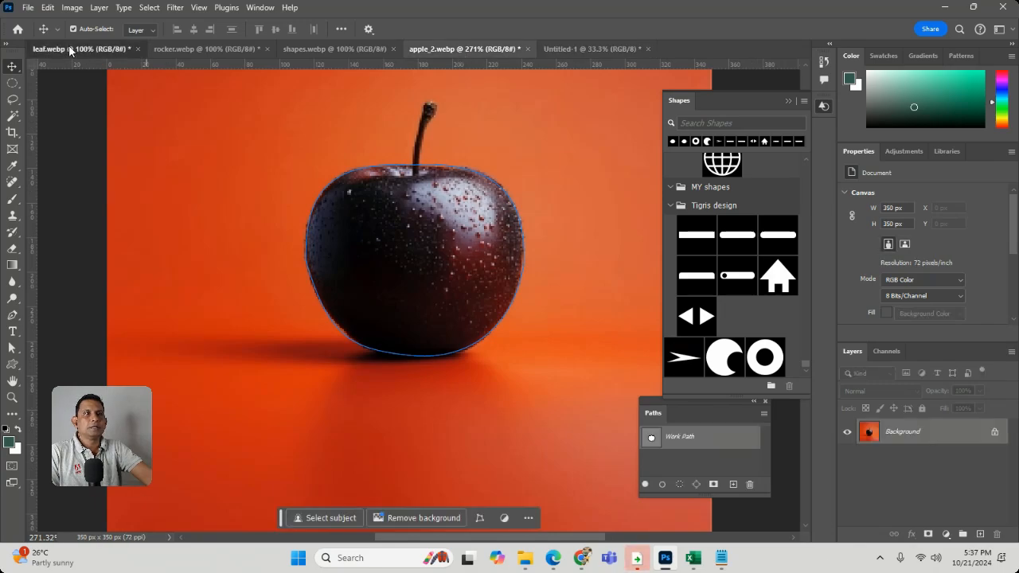
{"action": "left_click", "coordinate": [69, 44]}
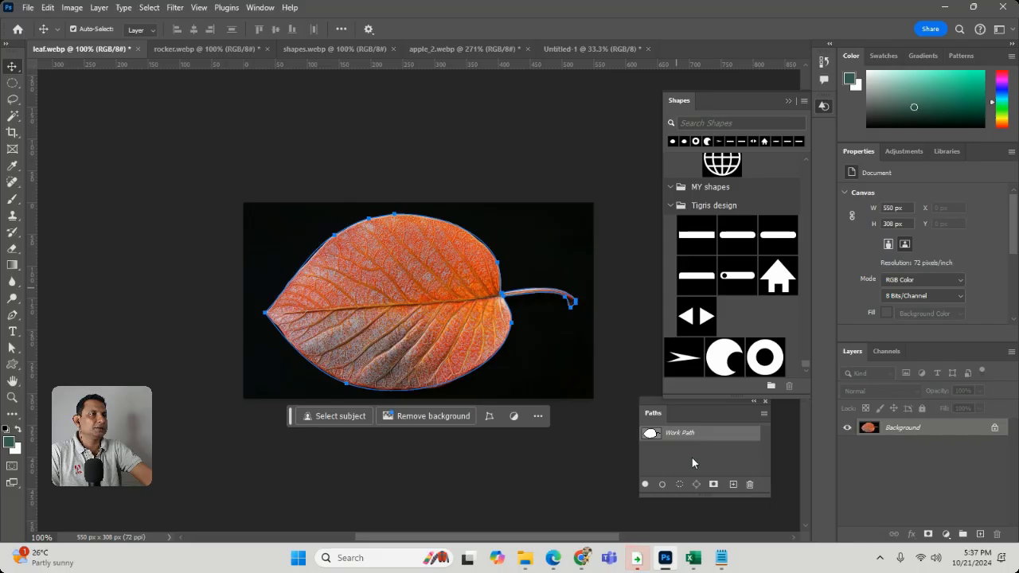
{"action": "left_click", "coordinate": [749, 484]}
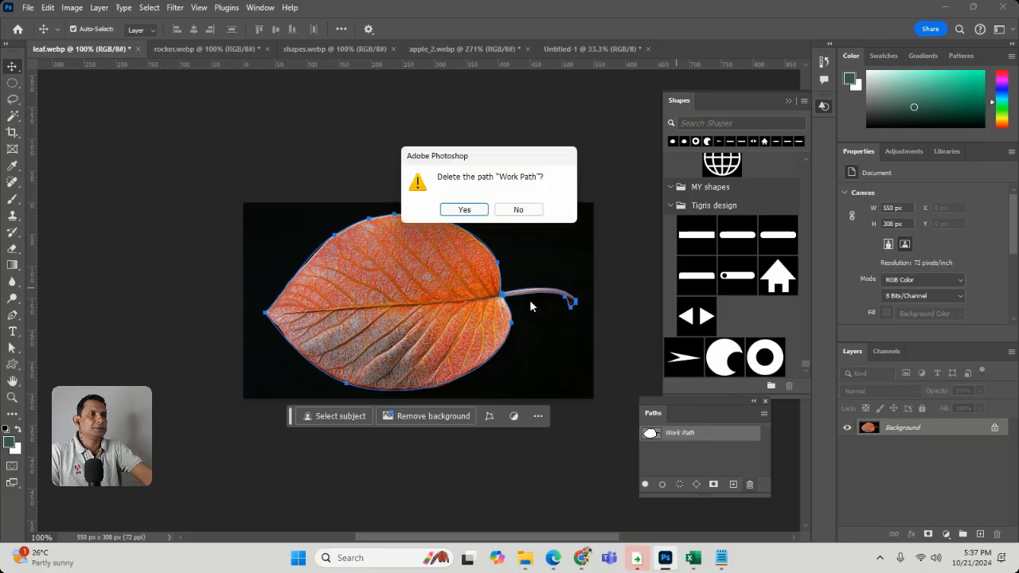
{"action": "left_click", "coordinate": [465, 209]}
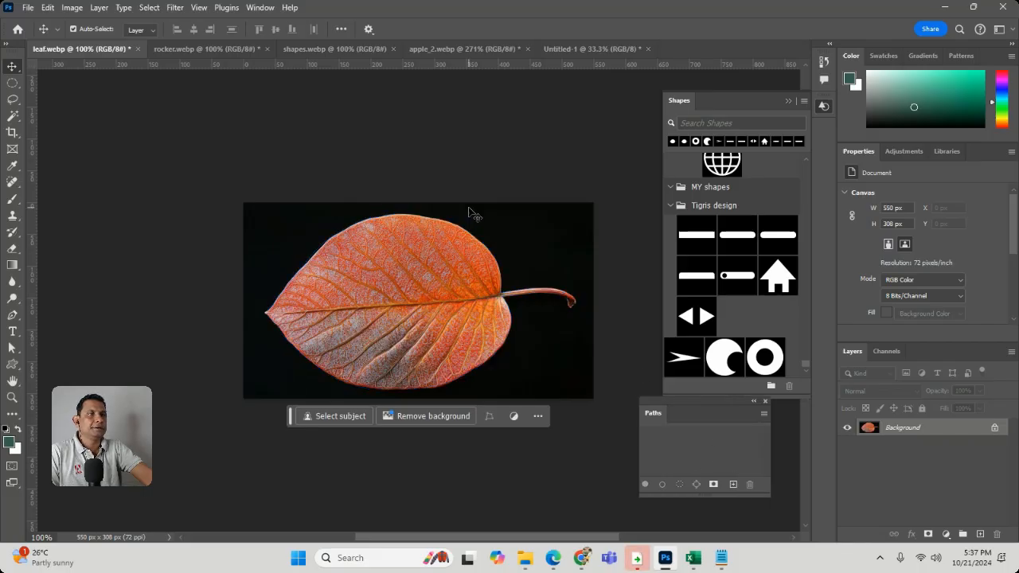
Select the leaf by inverting a Magic Wand selection of the black background, and convert that selection to a work path
{"action": "left_click", "coordinate": [12, 115]}
{"action": "left_click", "coordinate": [551, 263]}
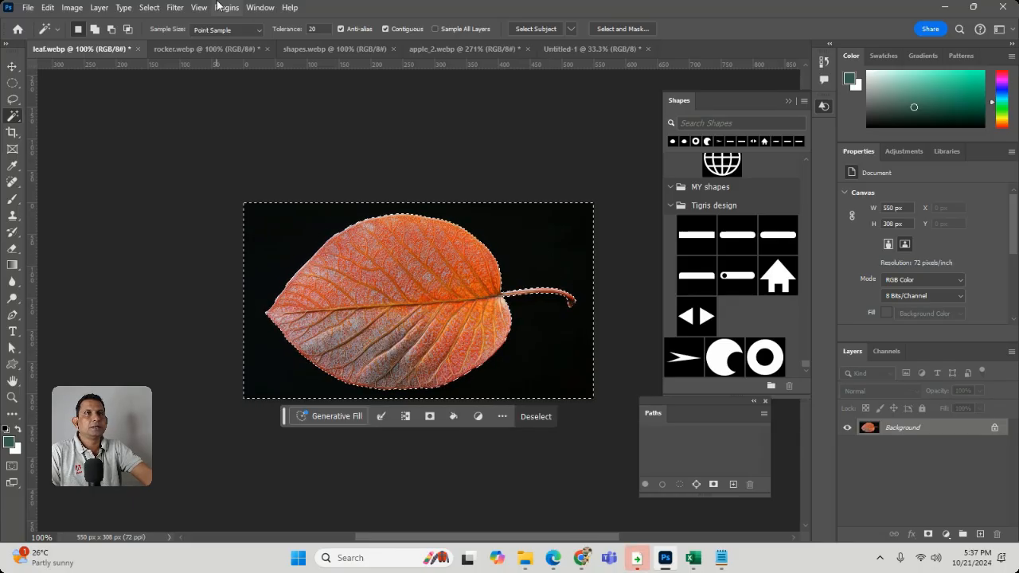
{"action": "left_click", "coordinate": [152, 8]}
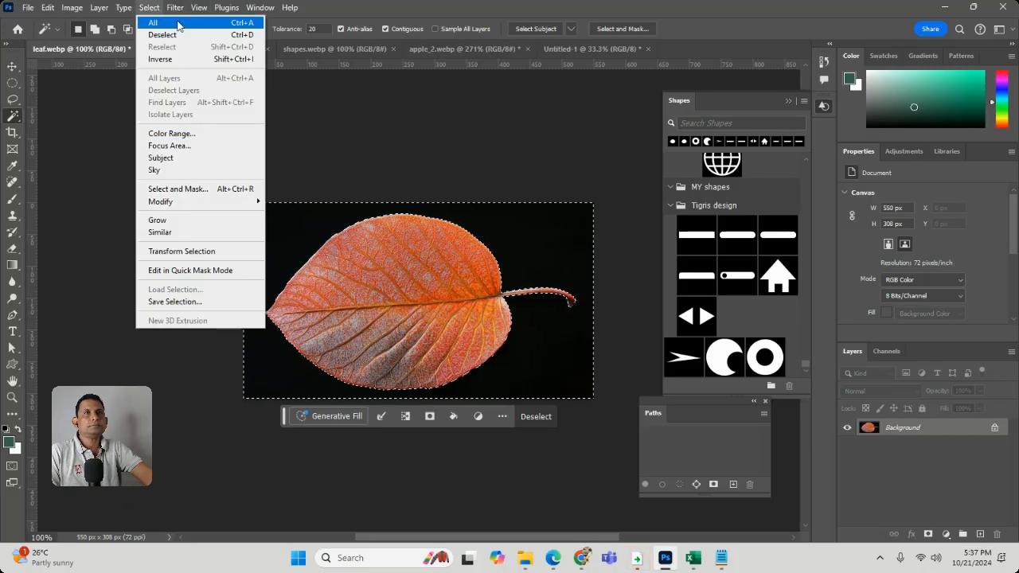
{"action": "left_click", "coordinate": [177, 59]}
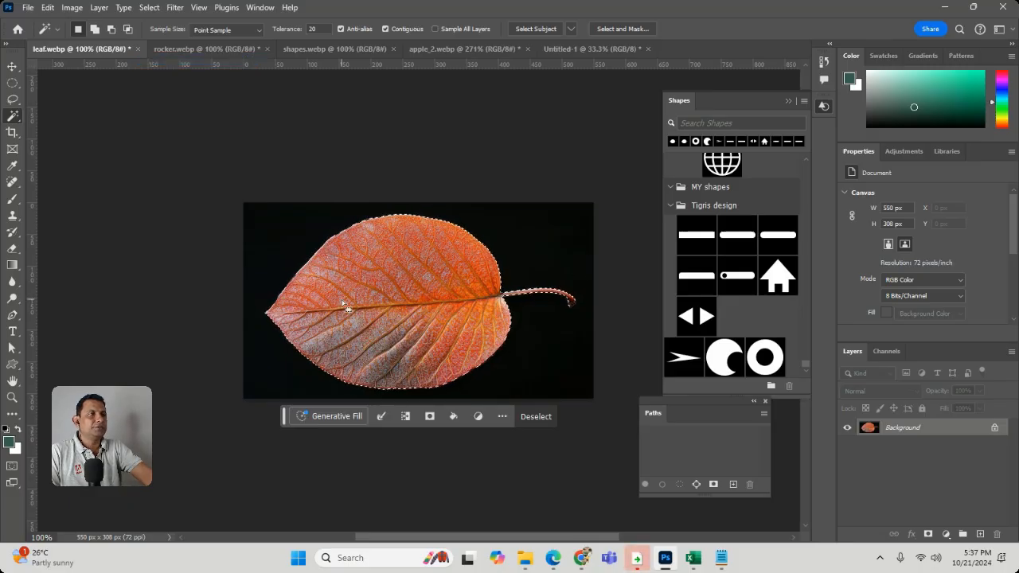
{"action": "left_click", "coordinate": [696, 486]}
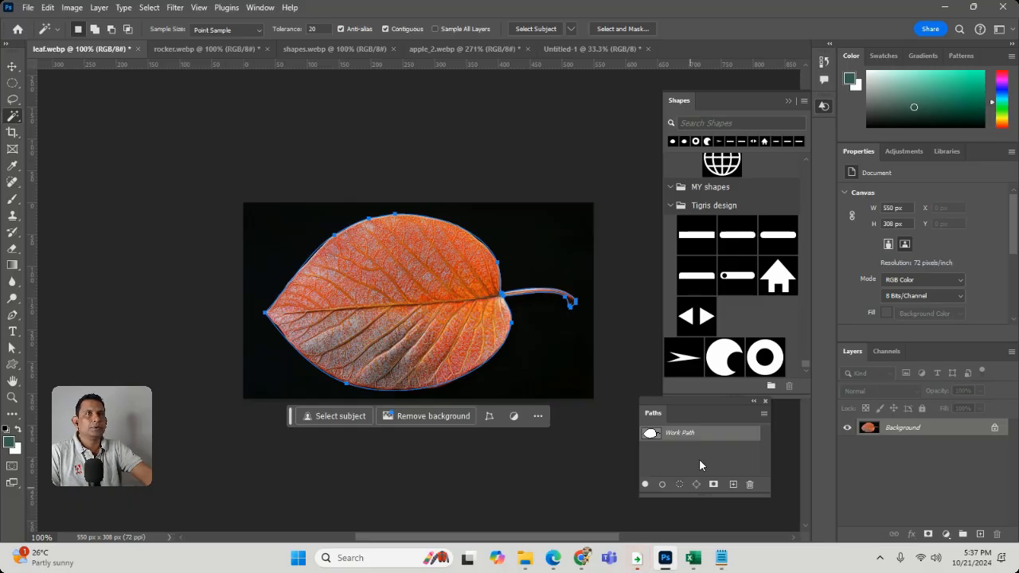
Define a custom shape from the leaf's work path and name it "leaf"
{"action": "left_click", "coordinate": [69, 9]}
{"action": "mouse_move", "coordinate": [48, 8]}
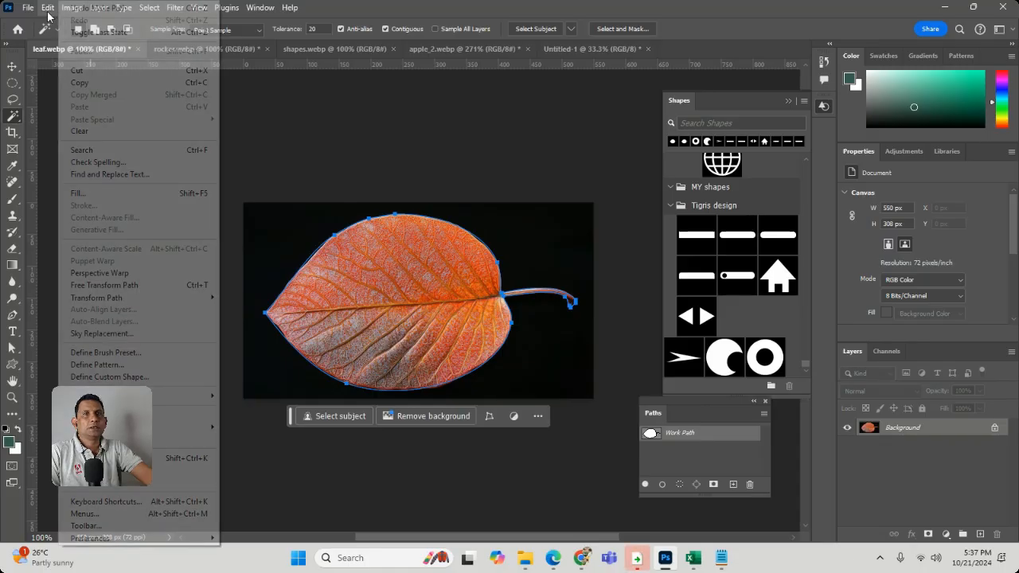
{"action": "left_click", "coordinate": [119, 376]}
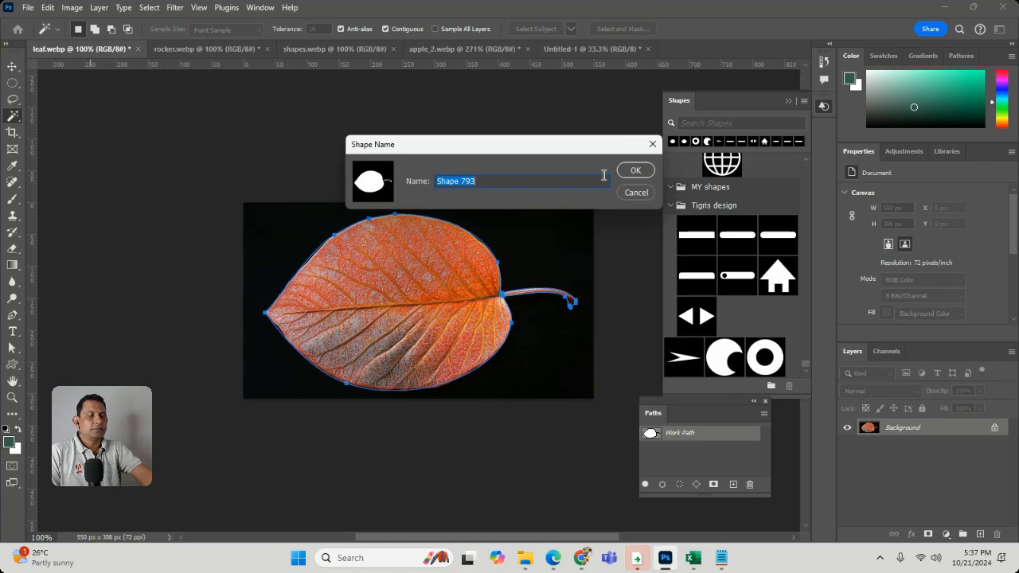
{"action": "type", "text": "leaf"}
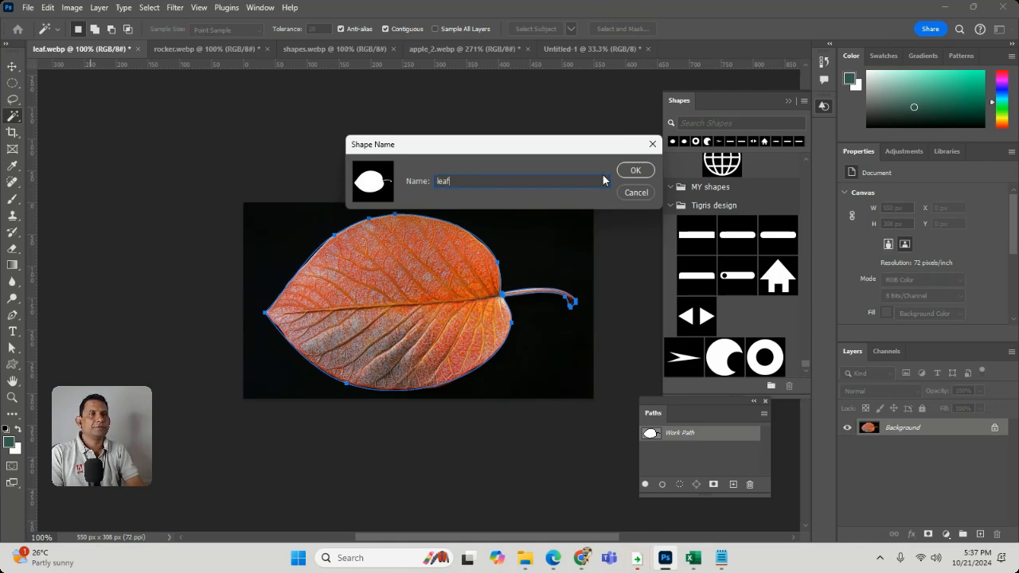
{"action": "left_click", "coordinate": [637, 171]}
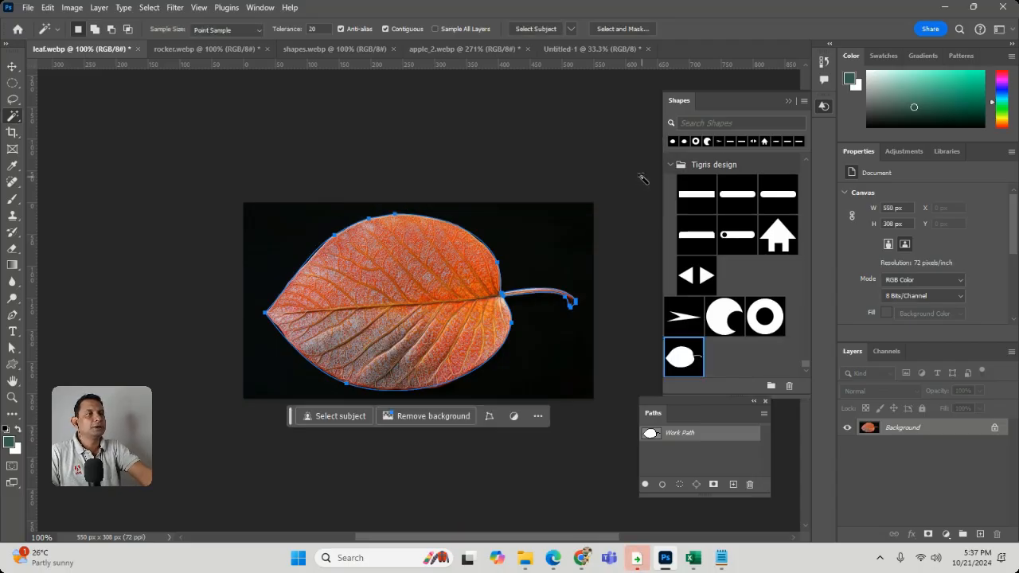
Place the "leaf" custom shape on the Untitled-1 canvas below the existing green leaf
{"action": "left_click", "coordinate": [600, 46]}
{"action": "left_click_drag", "start_coordinate": [684, 357], "coordinate": [390, 379]}
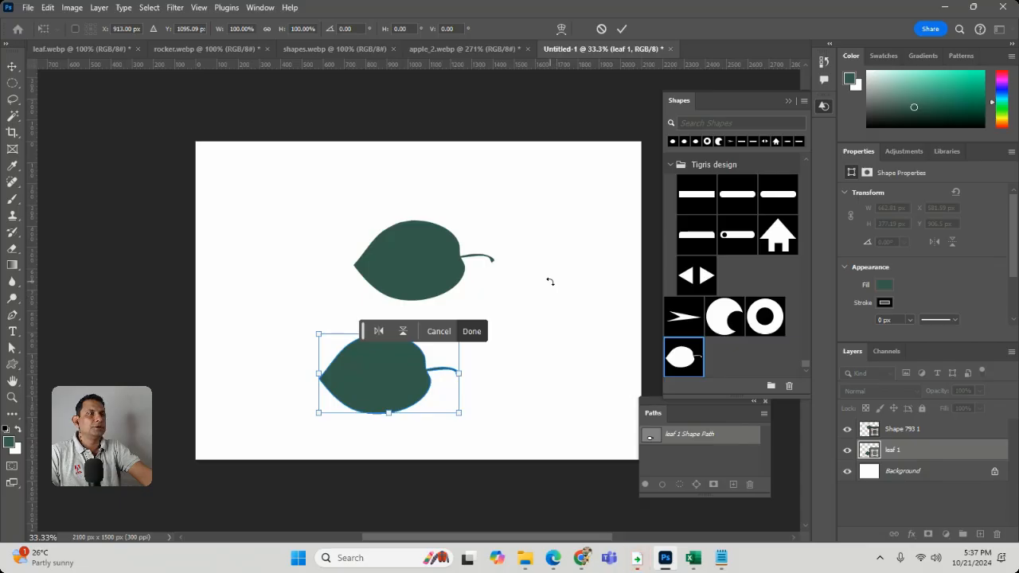
{"action": "left_click", "coordinate": [473, 331]}
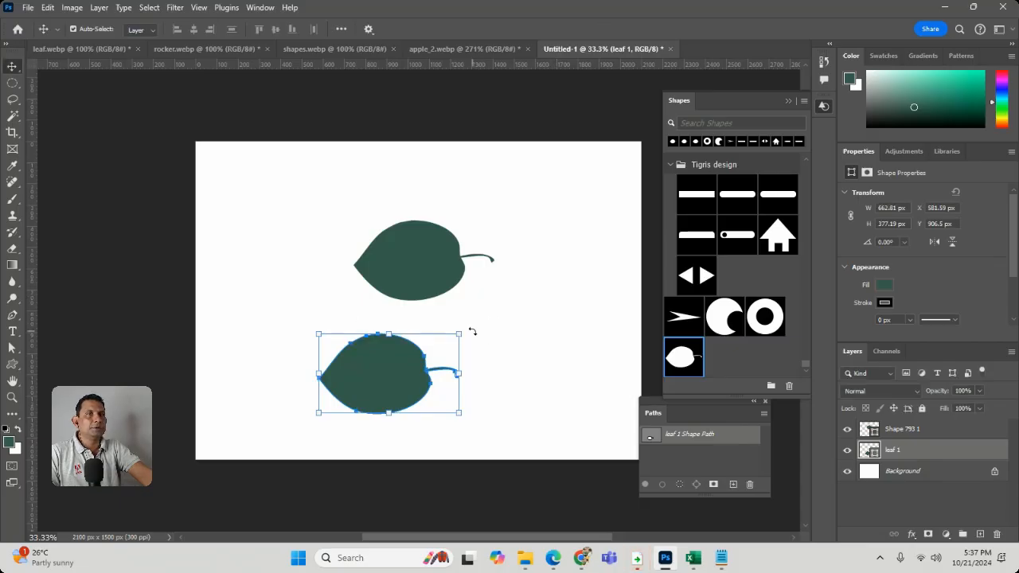
Trace a closed six-point Pen tool path around the coloured crystal in shapes.webp, leaving out its shadow
{"action": "left_click", "coordinate": [338, 48]}
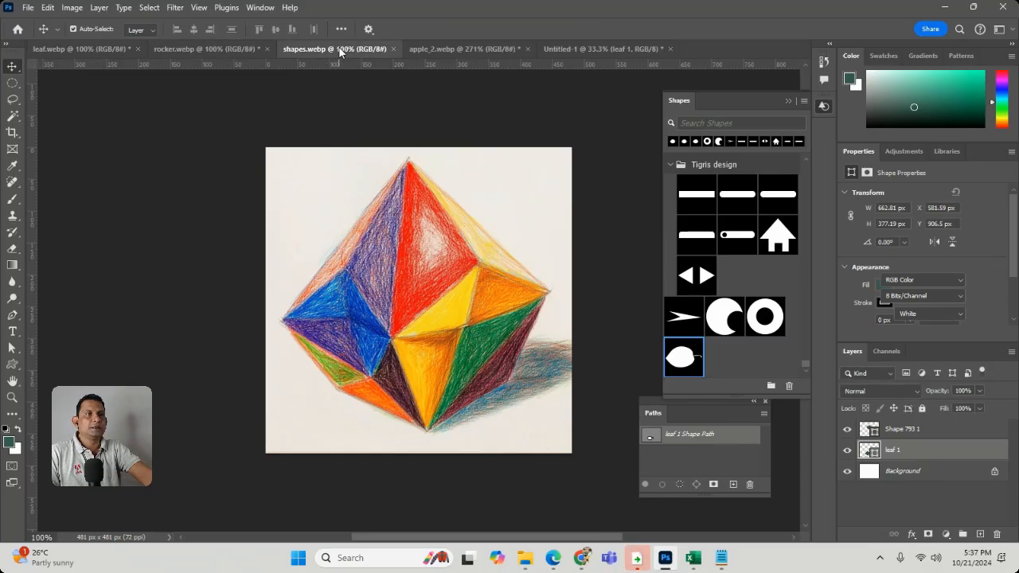
{"action": "left_click", "coordinate": [12, 348]}
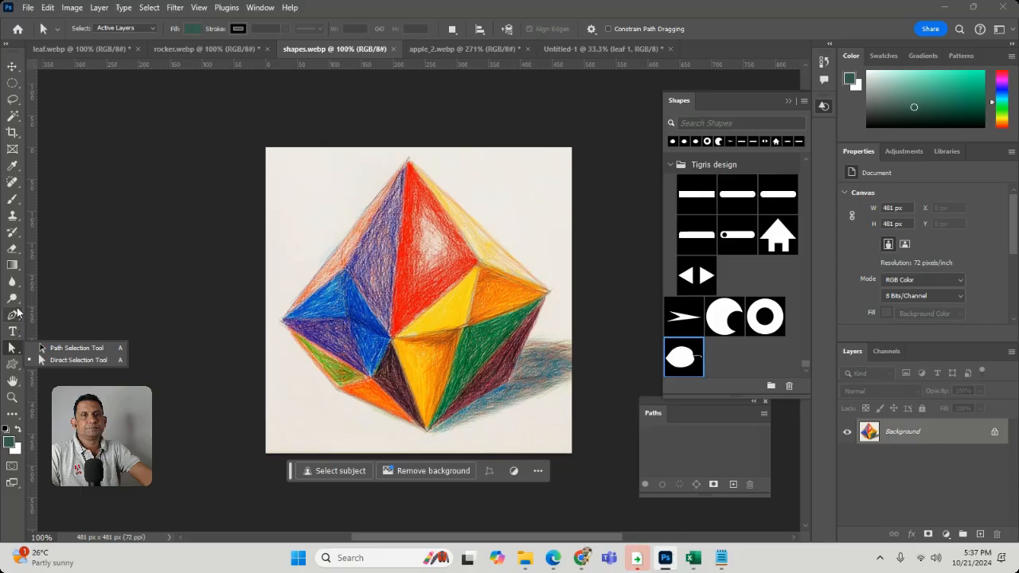
{"action": "left_click", "coordinate": [14, 314]}
{"action": "left_click", "coordinate": [408, 161]}
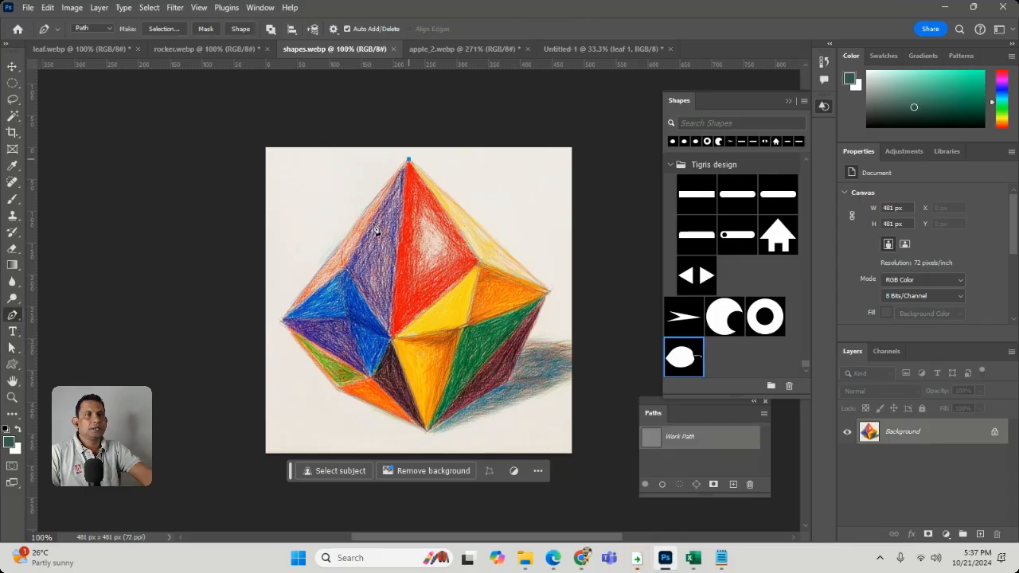
{"action": "left_click", "coordinate": [279, 322]}
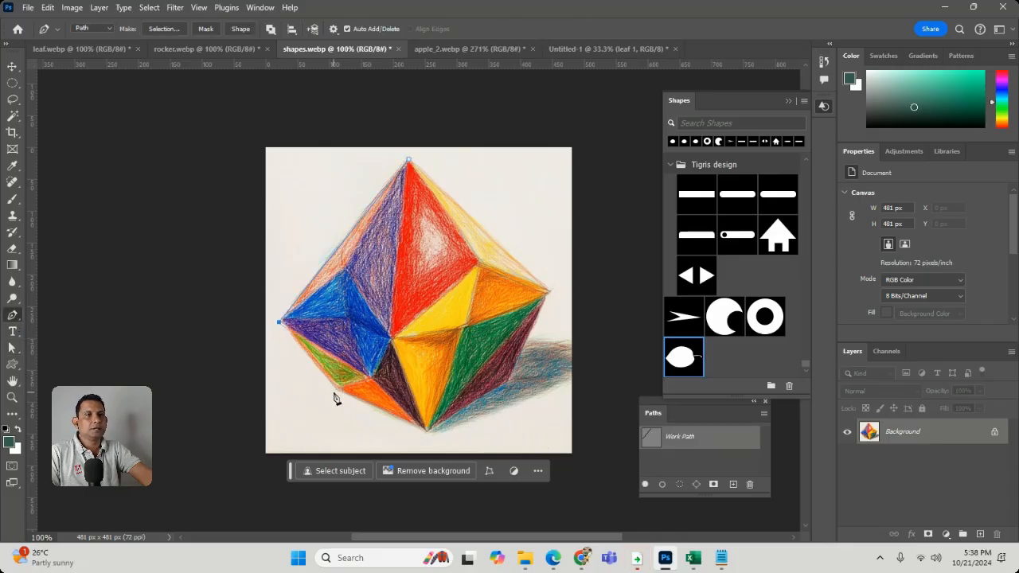
{"action": "left_click", "coordinate": [425, 435]}
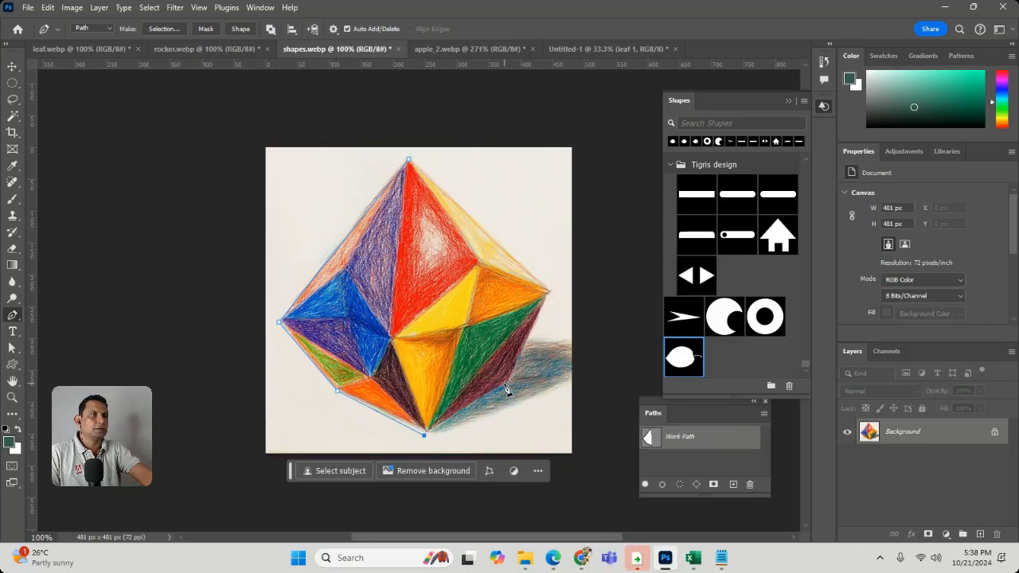
{"action": "left_click", "coordinate": [504, 385]}
{"action": "left_click", "coordinate": [551, 288]}
{"action": "left_click", "coordinate": [408, 159]}
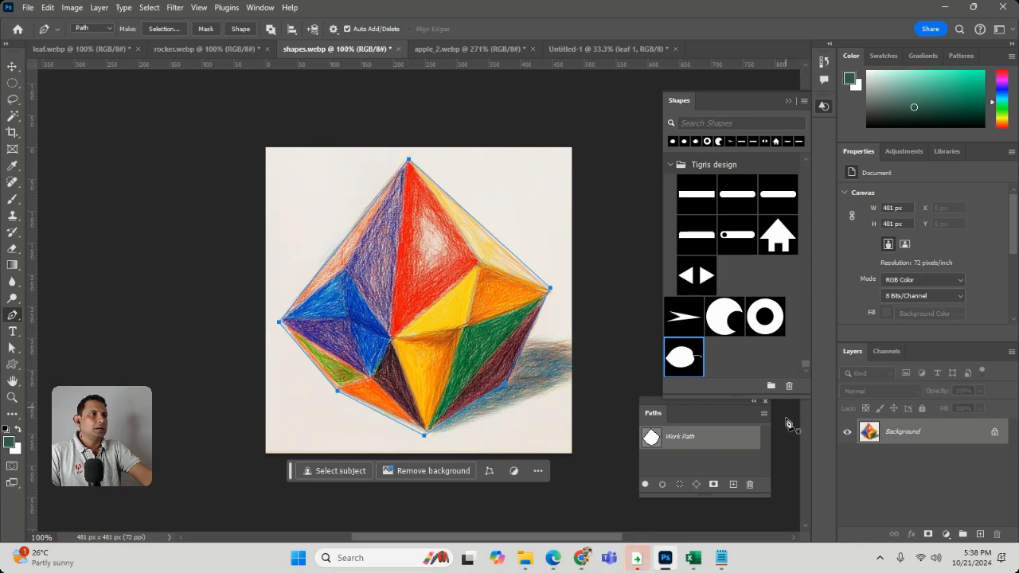
Save the crystal's work path as Path 1 and define a custom shape from it under the default name
{"action": "double_click", "coordinate": [689, 441]}
{"action": "left_click", "coordinate": [567, 172]}
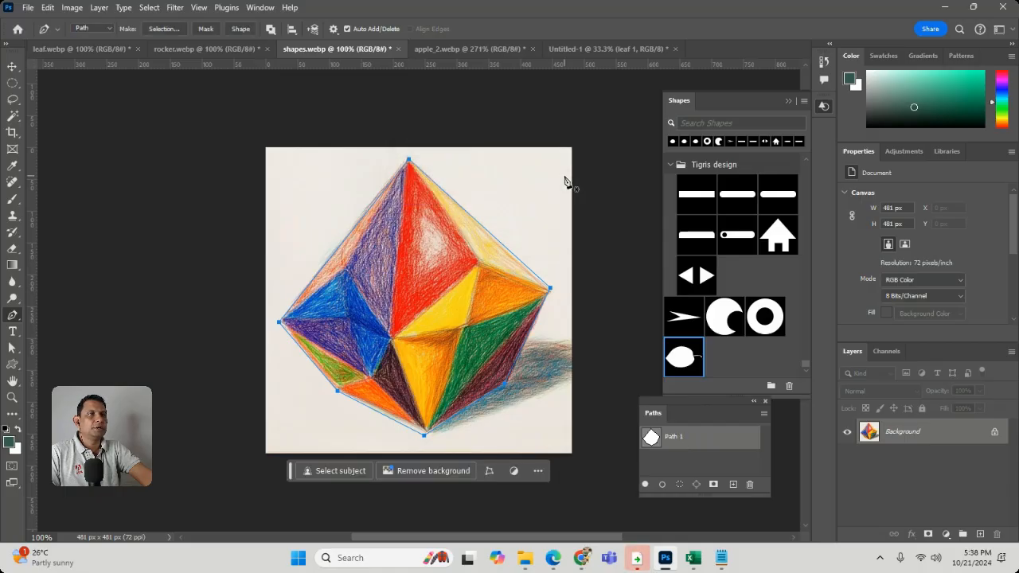
{"action": "left_click", "coordinate": [51, 8]}
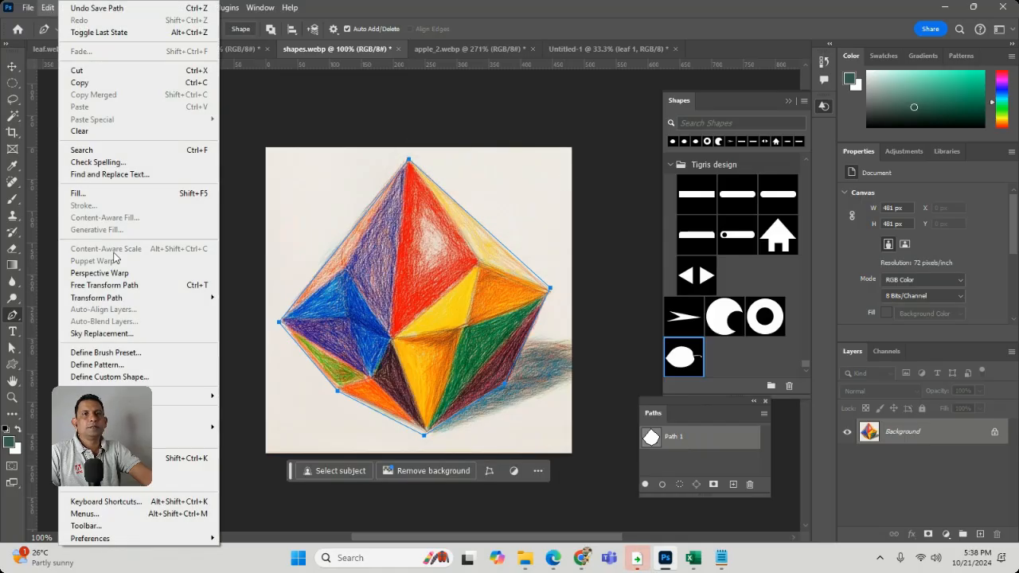
{"action": "left_click", "coordinate": [128, 376]}
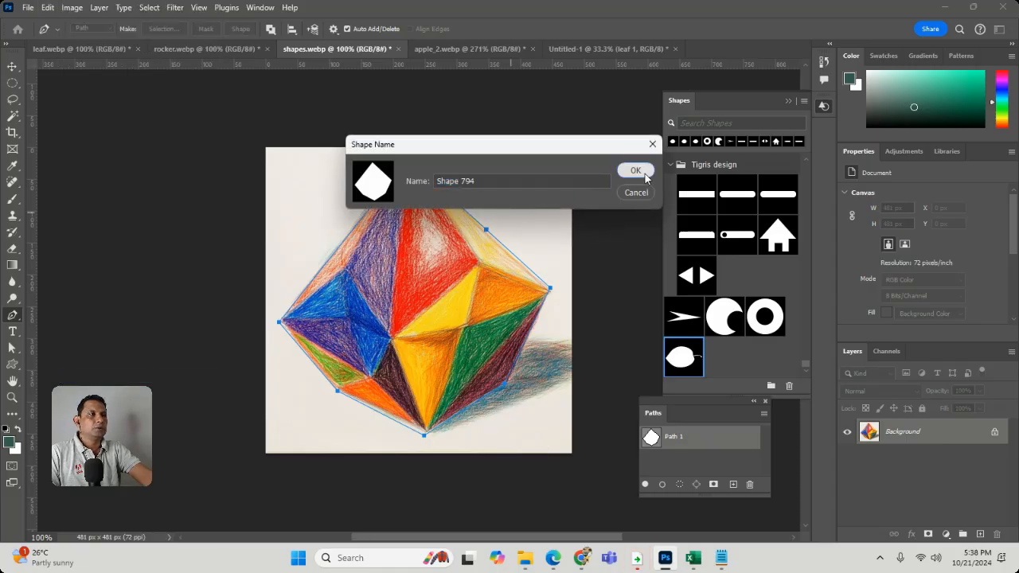
{"action": "left_click", "coordinate": [634, 170]}
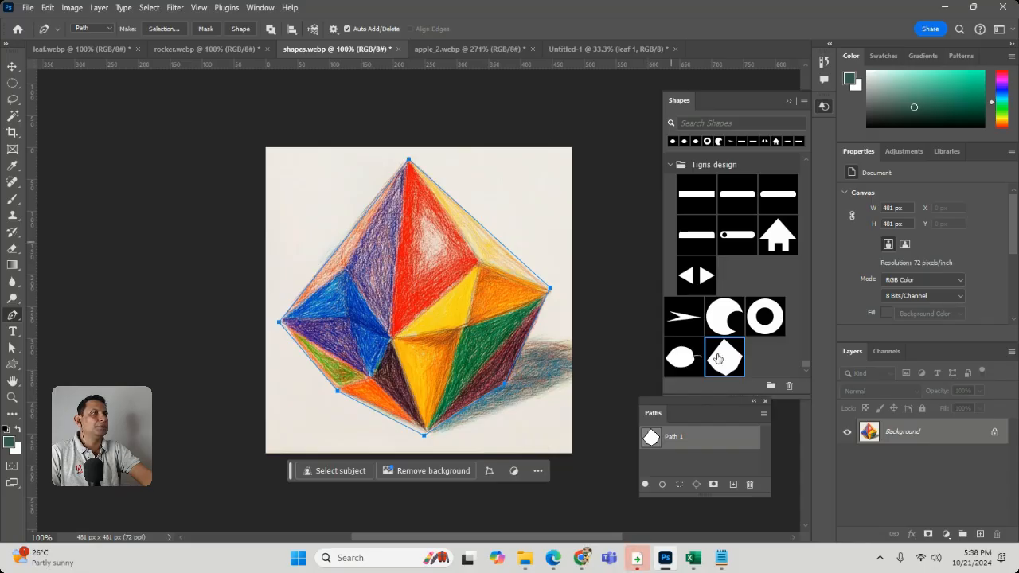
Place the crystal custom shape on the Untitled-1 canvas, to the left of the two leaves
{"action": "left_click", "coordinate": [590, 50]}
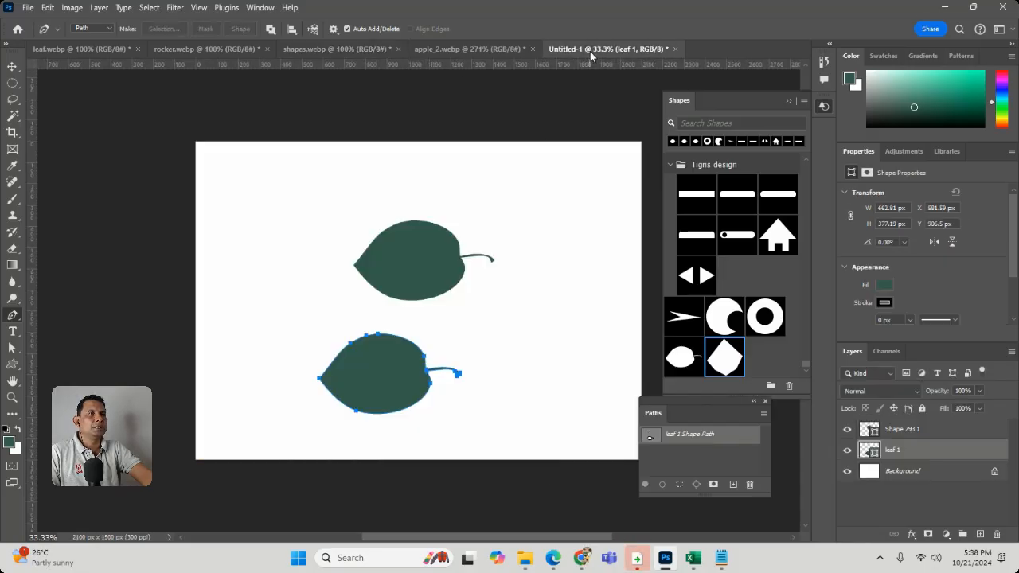
{"action": "left_click_drag", "start_coordinate": [725, 358], "coordinate": [309, 296]}
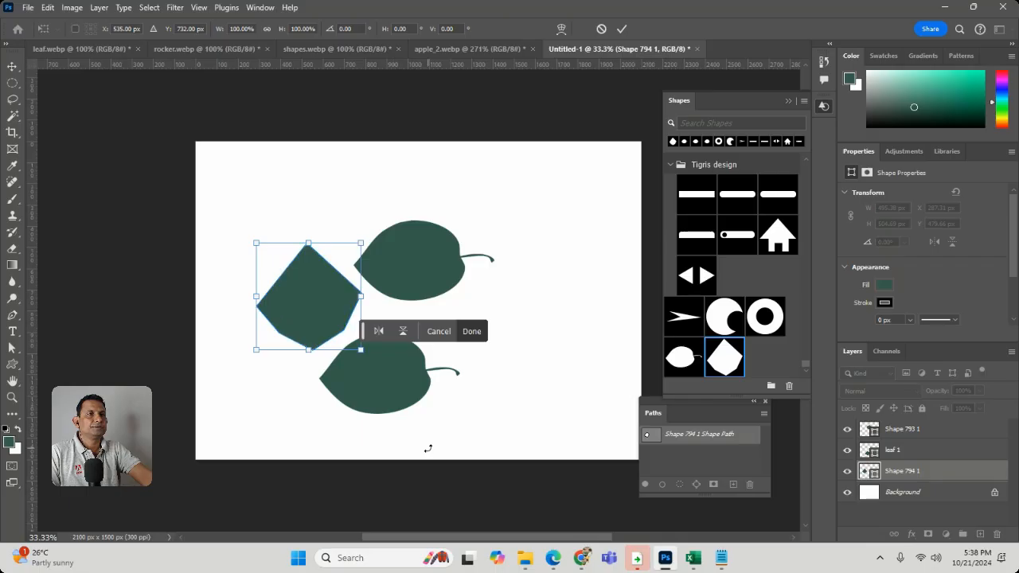
In rocker.webp, convert the rocket path's anchor above the left fin into a smooth point by pulling out its curve handles
{"action": "left_click", "coordinate": [201, 48]}
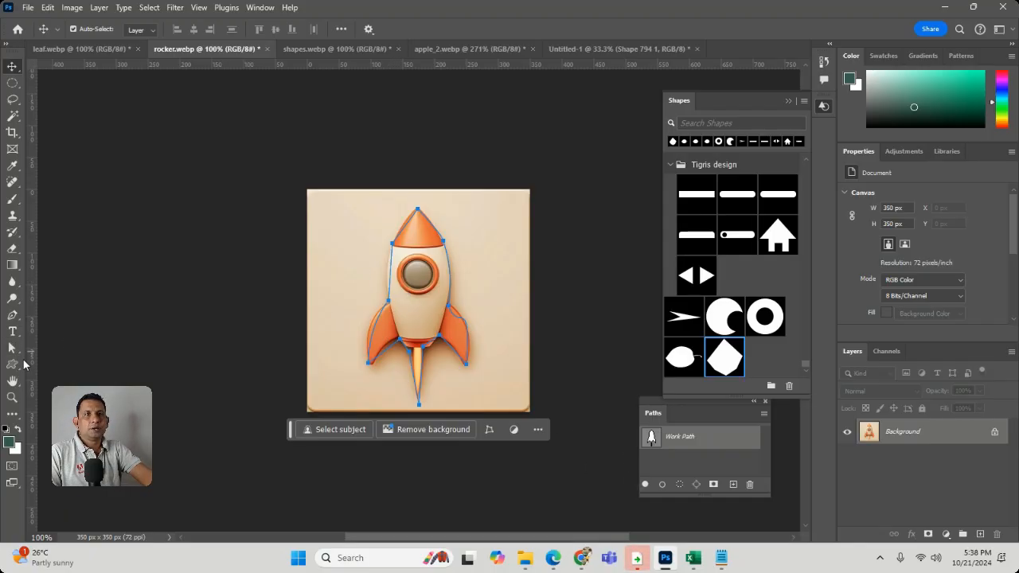
{"action": "left_click", "coordinate": [12, 315]}
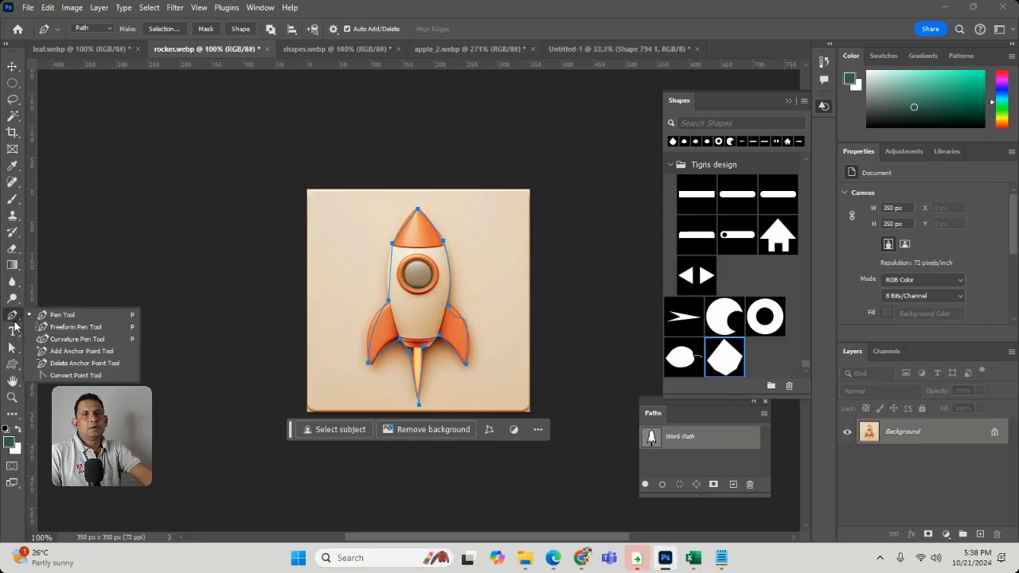
{"action": "left_click", "coordinate": [90, 364]}
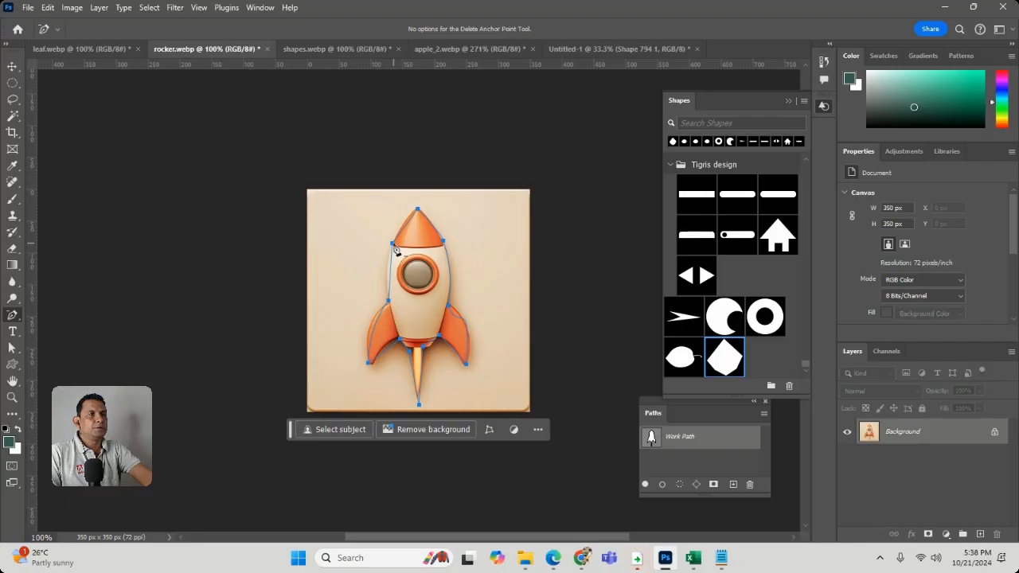
{"action": "left_click", "coordinate": [393, 244]}
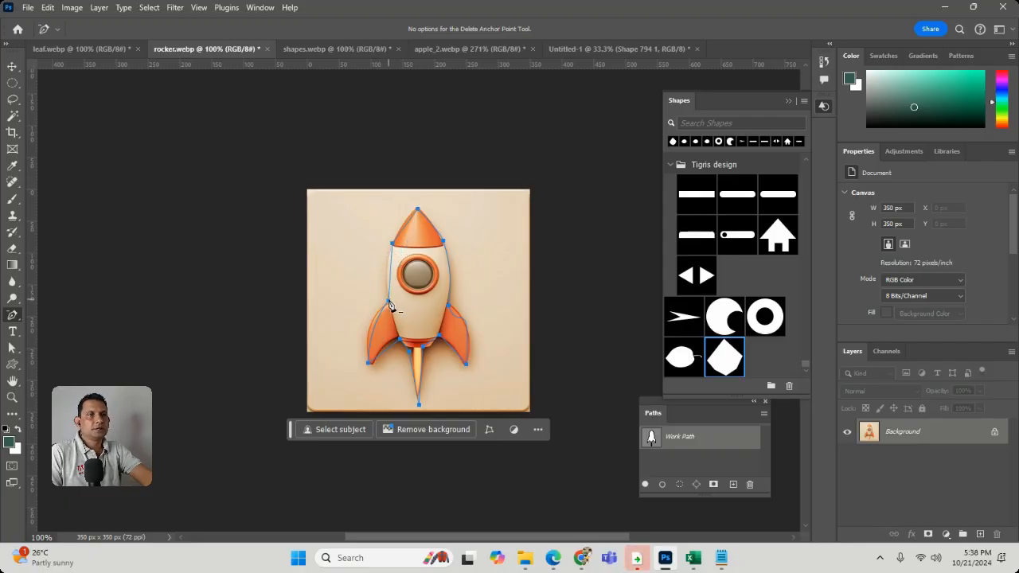
{"action": "right_click", "coordinate": [13, 315]}
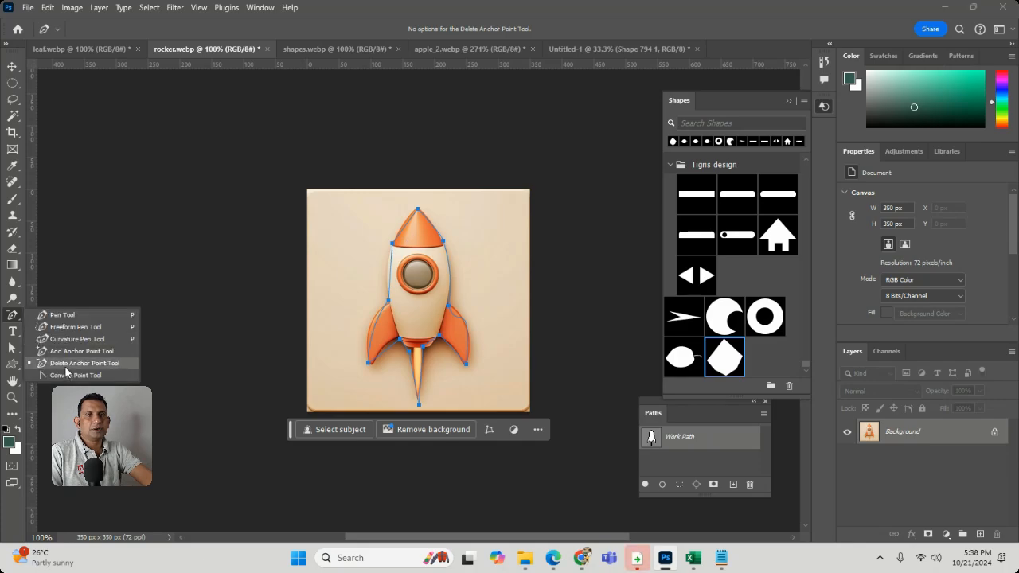
{"action": "left_click", "coordinate": [75, 375]}
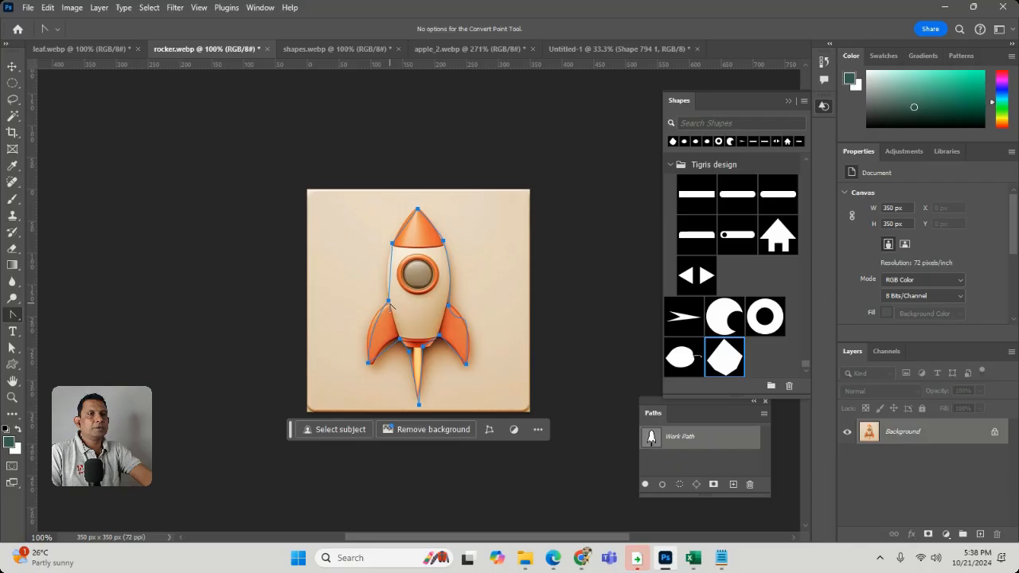
{"action": "left_click_drag", "start_coordinate": [388, 301], "coordinate": [418, 279]}
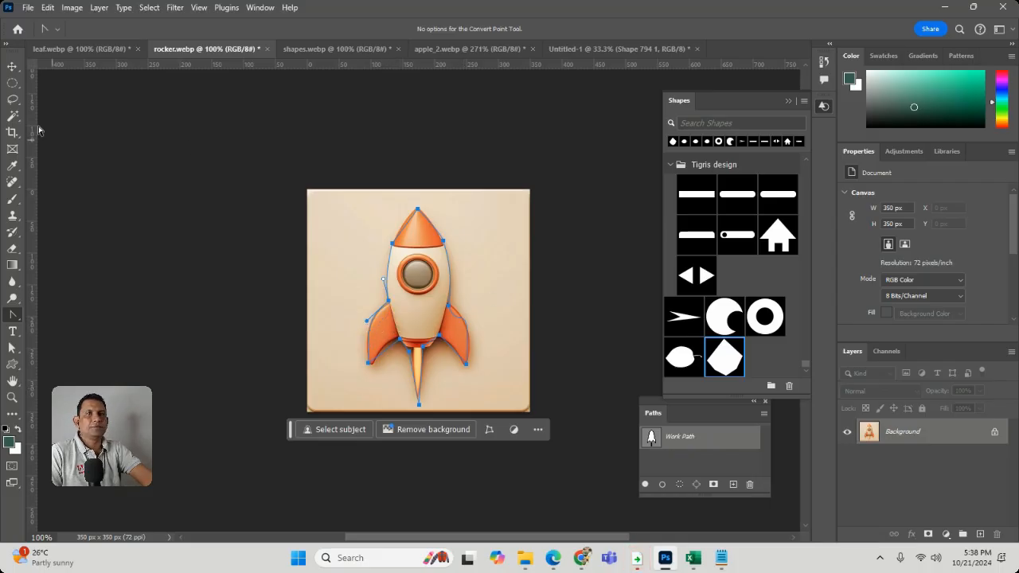
{"action": "left_click", "coordinate": [12, 66]}
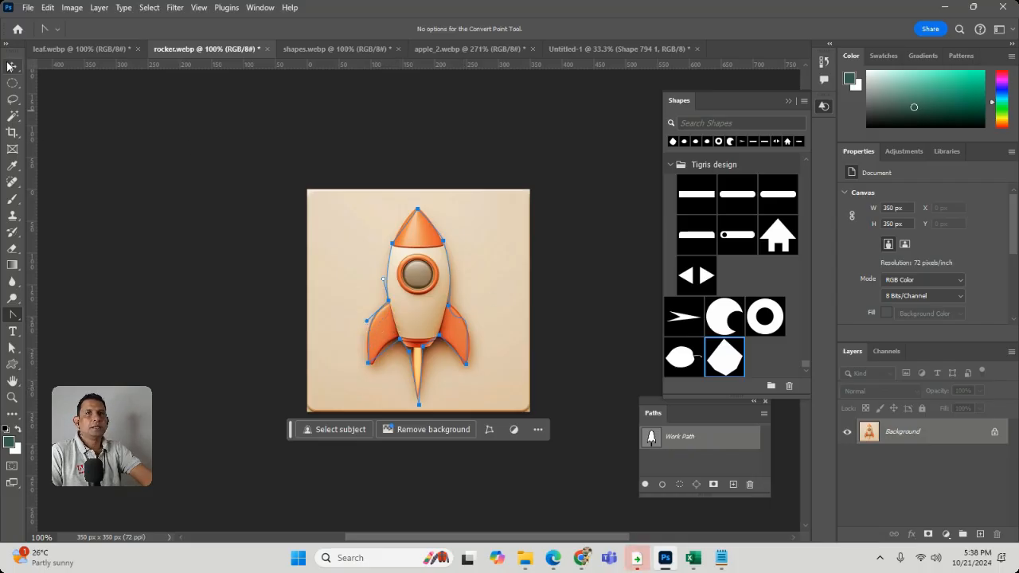
Save the rocket's work path as Path 1 and define a custom shape from it named "rocket"
{"action": "double_click", "coordinate": [682, 437]}
{"action": "left_click", "coordinate": [575, 168]}
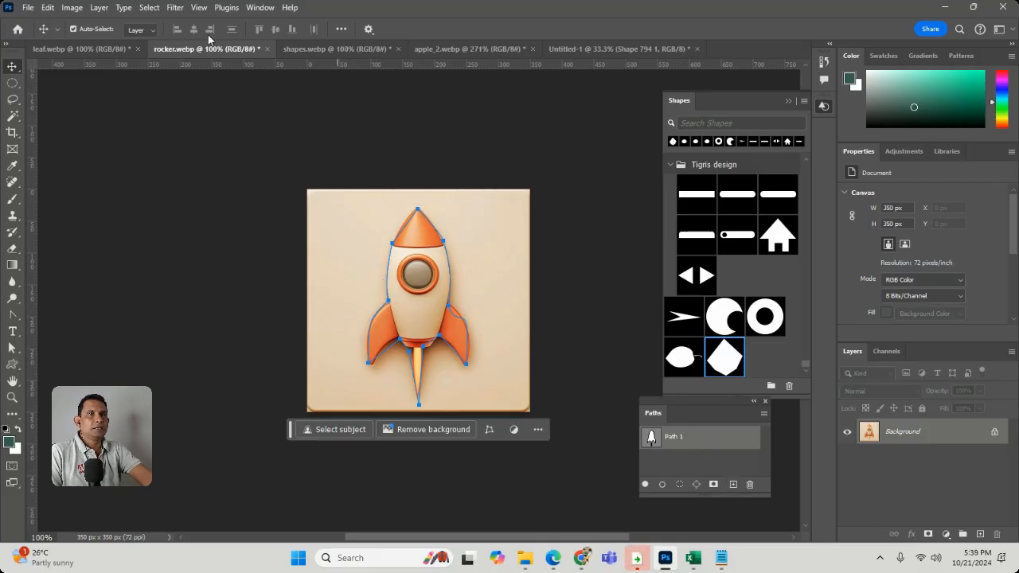
{"action": "left_click", "coordinate": [49, 11]}
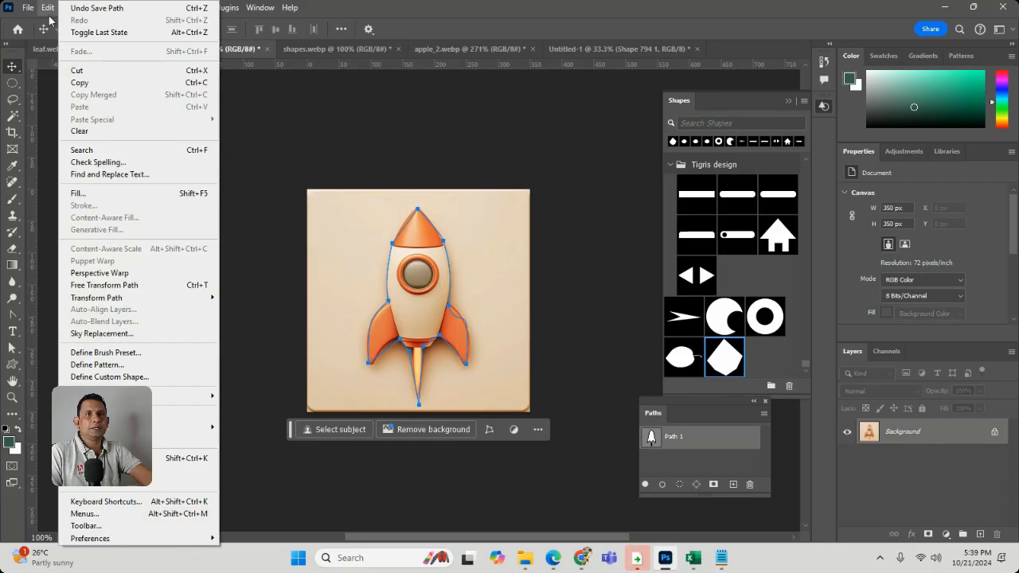
{"action": "mouse_move", "coordinate": [72, 8]}
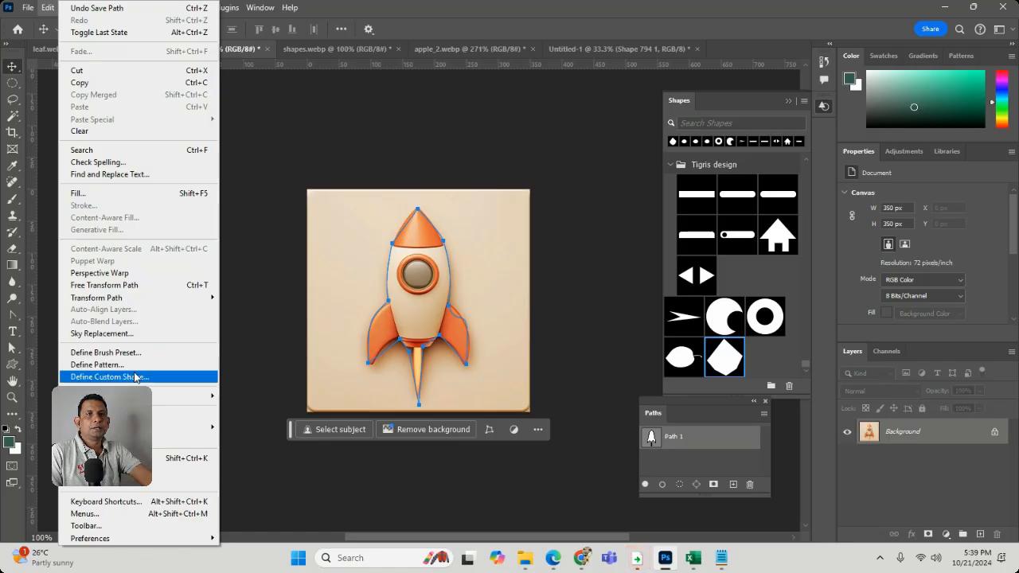
{"action": "left_click", "coordinate": [135, 378]}
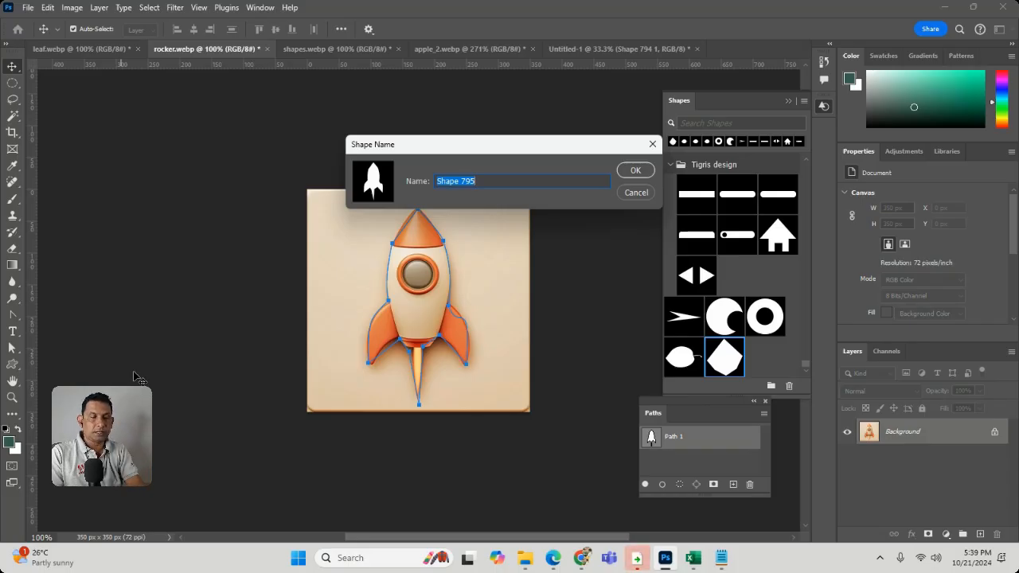
{"action": "type", "text": "rocket"}
{"action": "key", "text": "Return"}
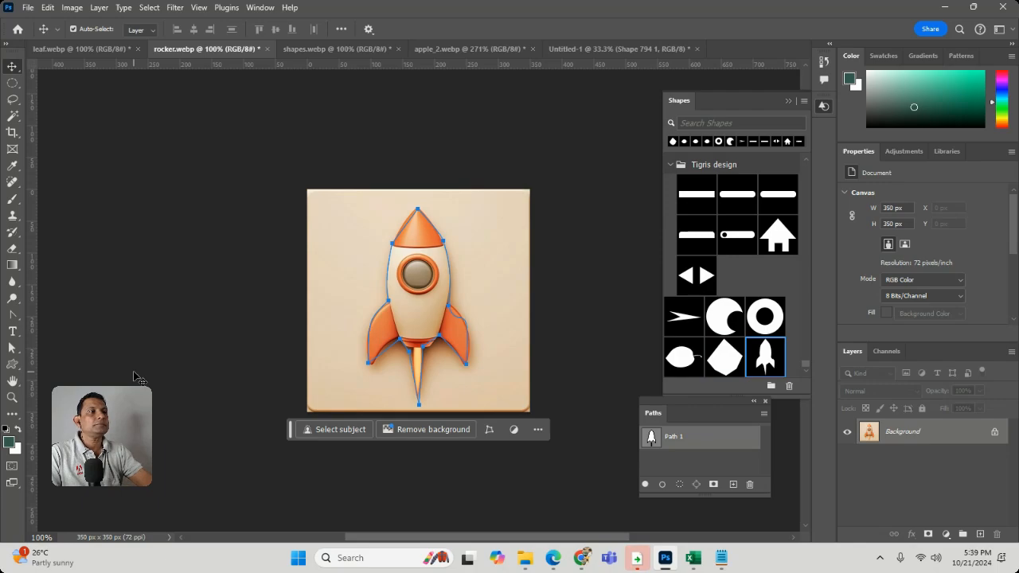
Place the "rocket" custom shape on the Untitled-1 canvas, to the upper right of the leaves
{"action": "left_click", "coordinate": [501, 50]}
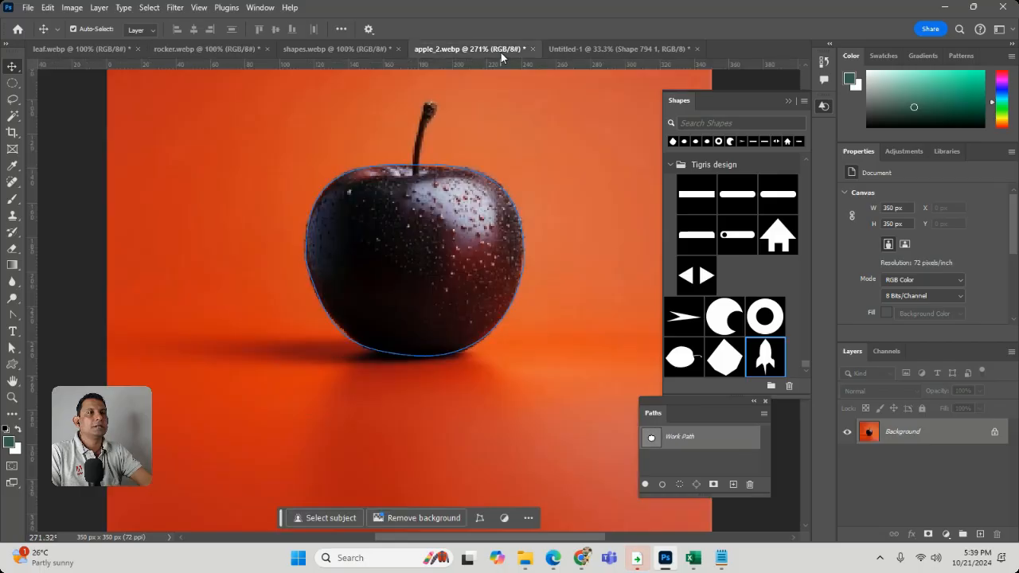
{"action": "left_click", "coordinate": [642, 50]}
{"action": "left_click_drag", "start_coordinate": [765, 356], "coordinate": [541, 238]}
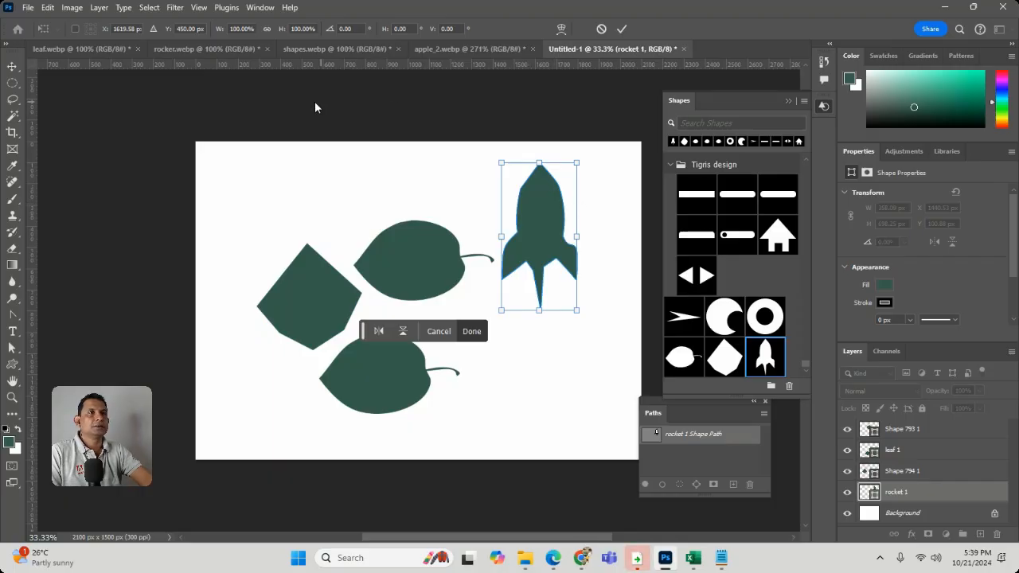
{"action": "left_click", "coordinate": [318, 48]}
{"action": "left_click", "coordinate": [232, 47]}
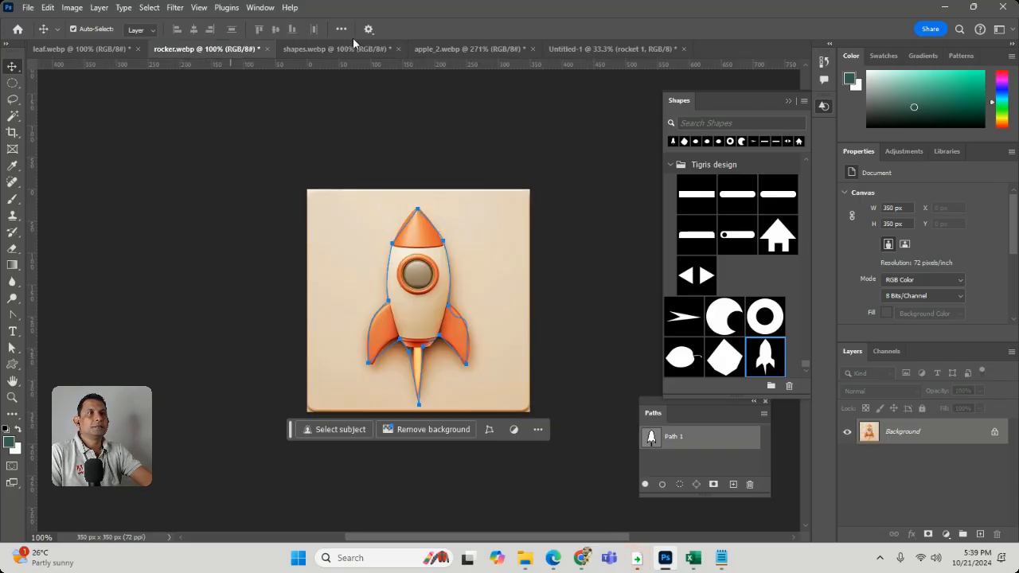
{"action": "left_click", "coordinate": [335, 49]}
{"action": "left_click", "coordinate": [82, 48]}
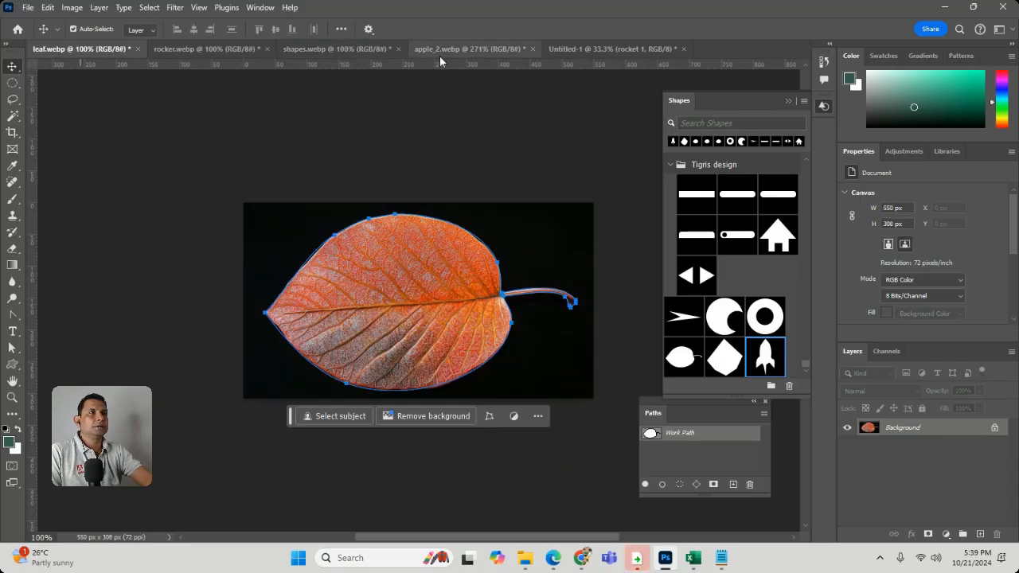
In apple_2.webp, save the apple's work path as Path 1 and define a custom shape from it named "apple"
{"action": "left_click", "coordinate": [469, 49]}
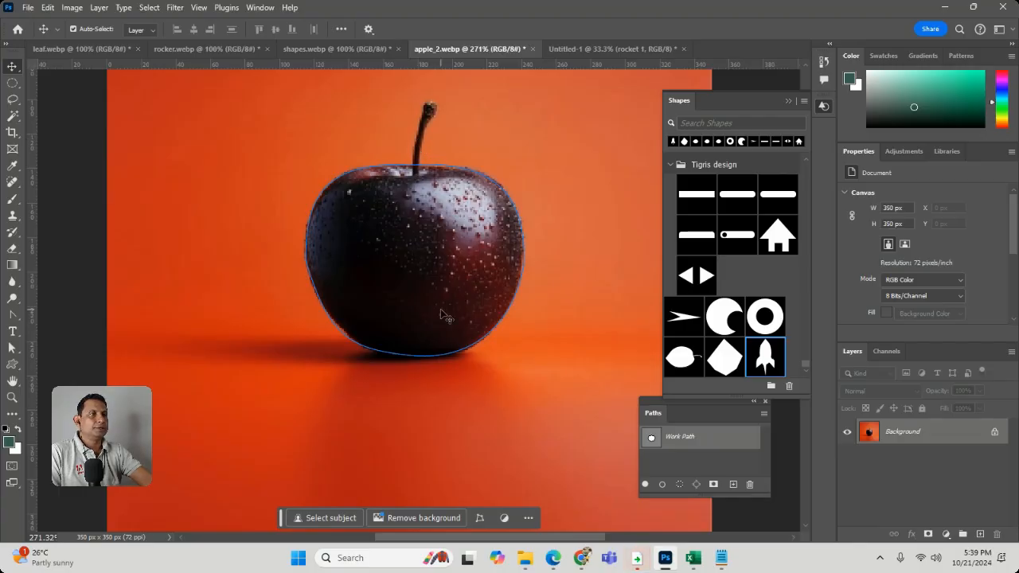
{"action": "double_click", "coordinate": [705, 438]}
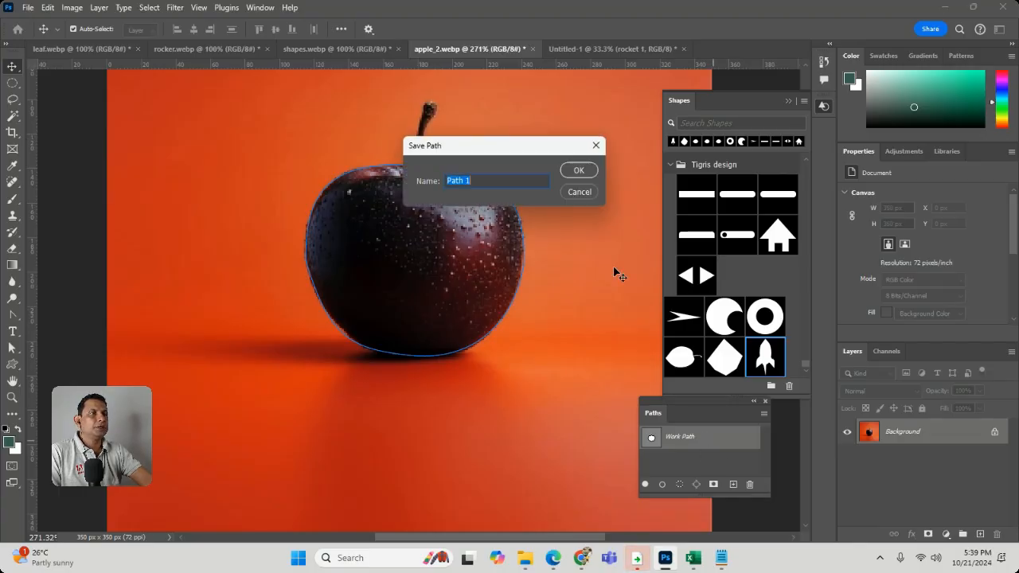
{"action": "left_click", "coordinate": [574, 172]}
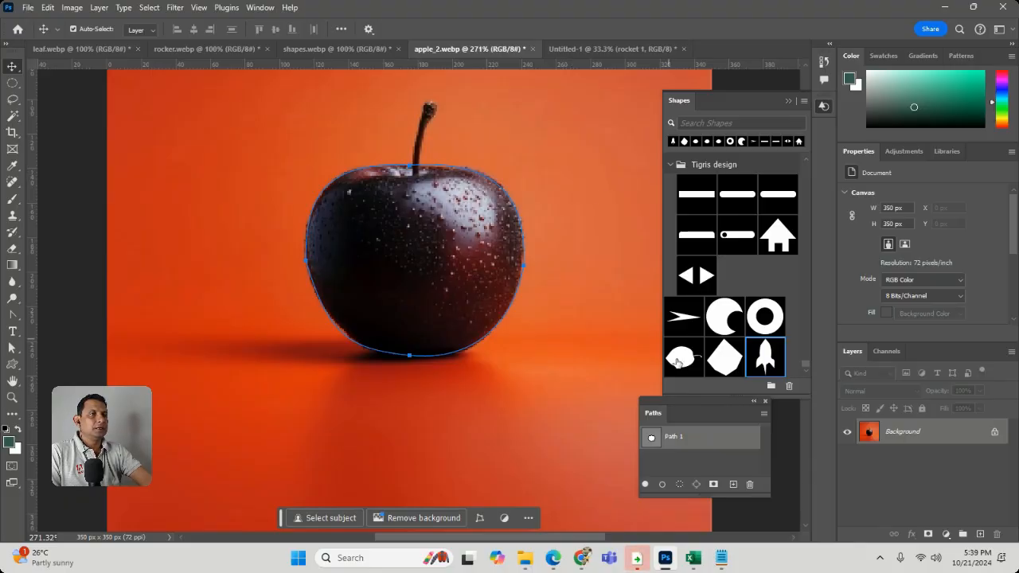
{"action": "left_click", "coordinate": [48, 7]}
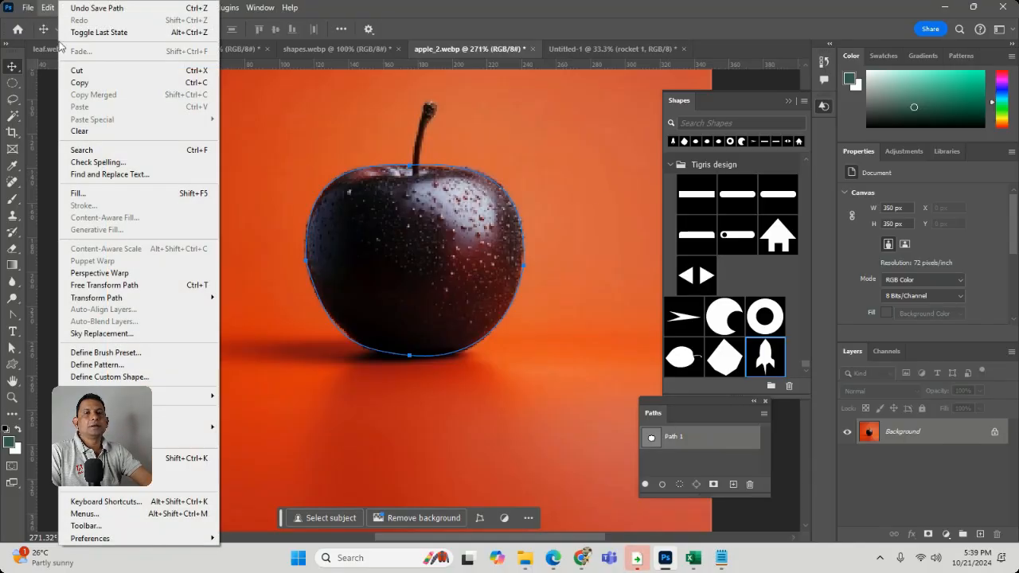
{"action": "left_click", "coordinate": [109, 377]}
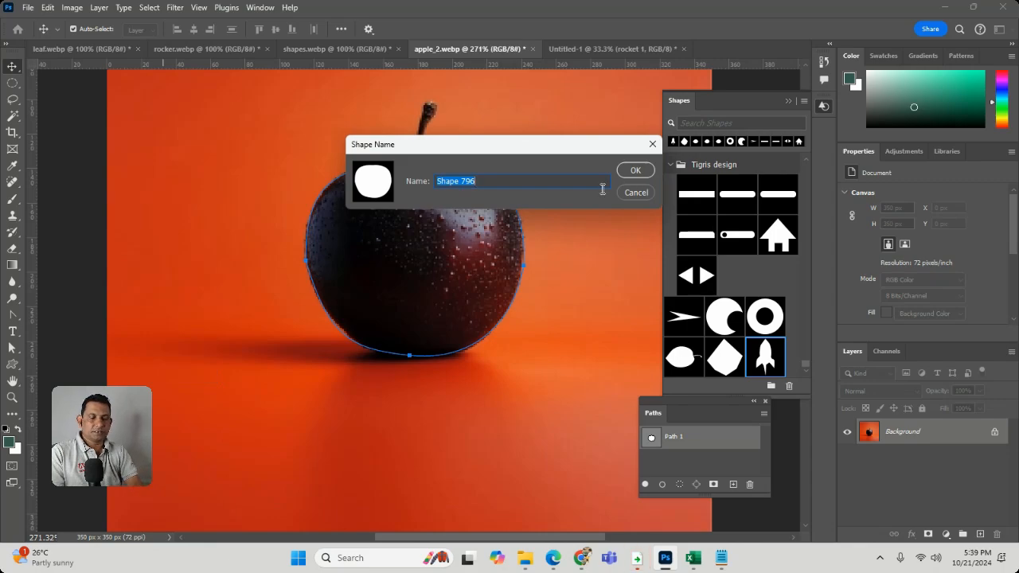
{"action": "type", "text": "apple"}
{"action": "key", "text": "Return"}
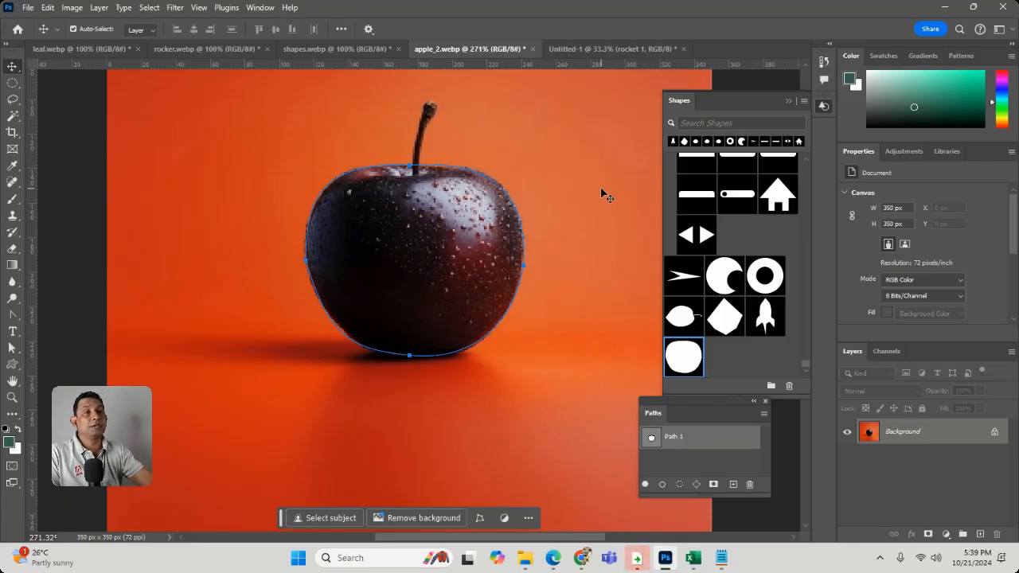
Create a 7 x 5 inch, 300 ppi document with a white background and place the "apple" custom shape near its centre
{"action": "left_click", "coordinate": [28, 7]}
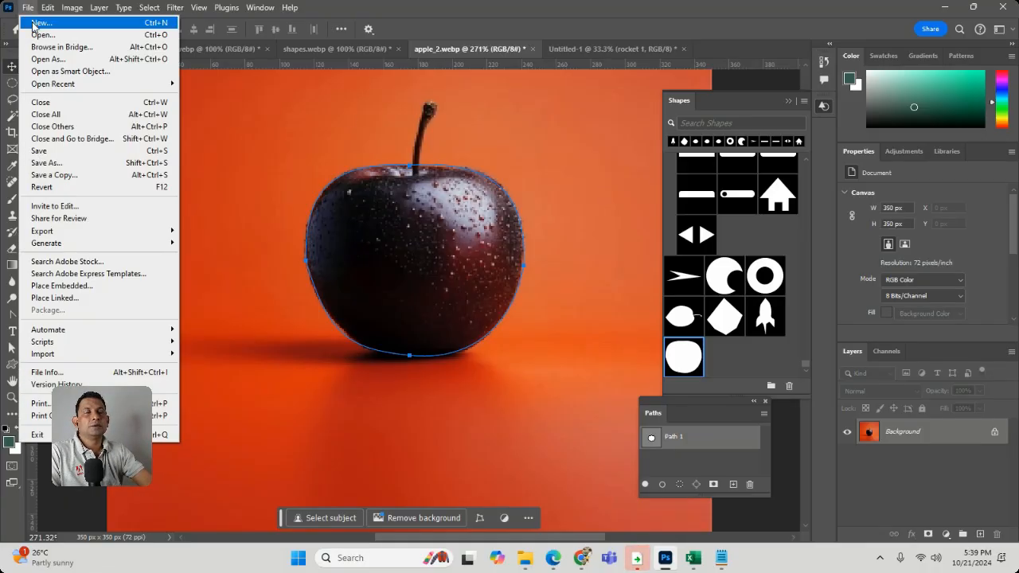
{"action": "left_click", "coordinate": [34, 26]}
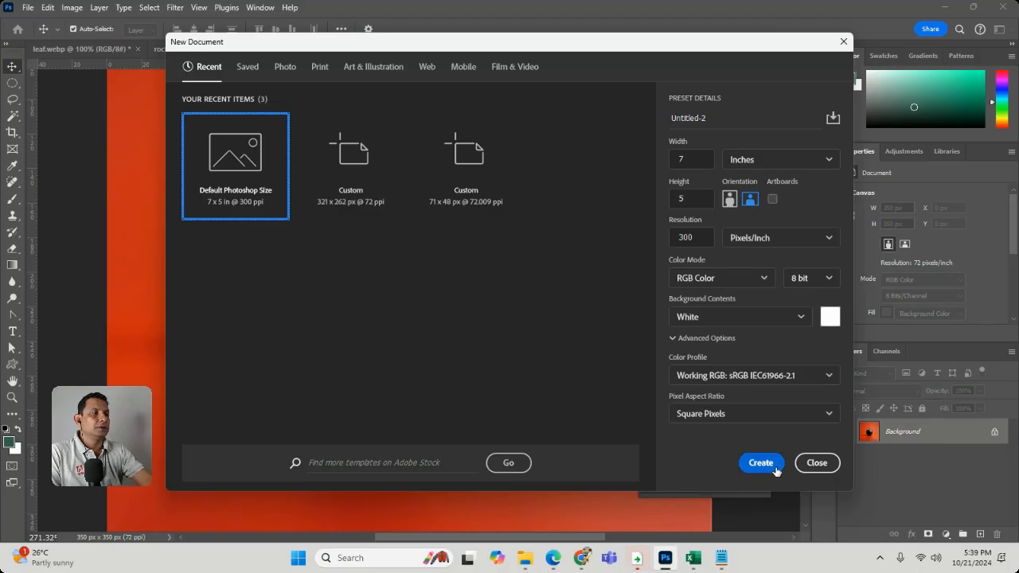
{"action": "left_click", "coordinate": [769, 469]}
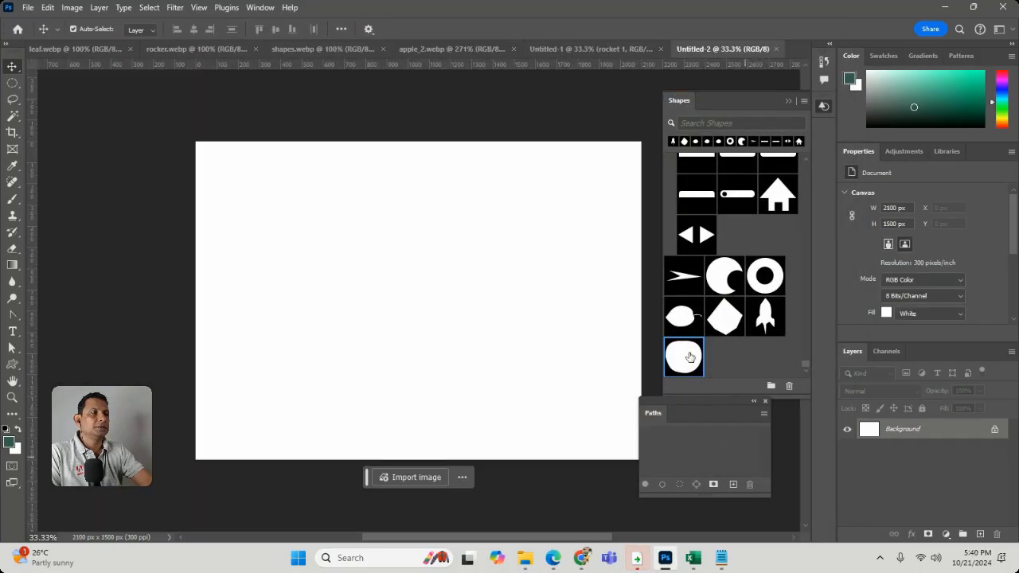
{"action": "left_click_drag", "start_coordinate": [683, 357], "coordinate": [434, 273]}
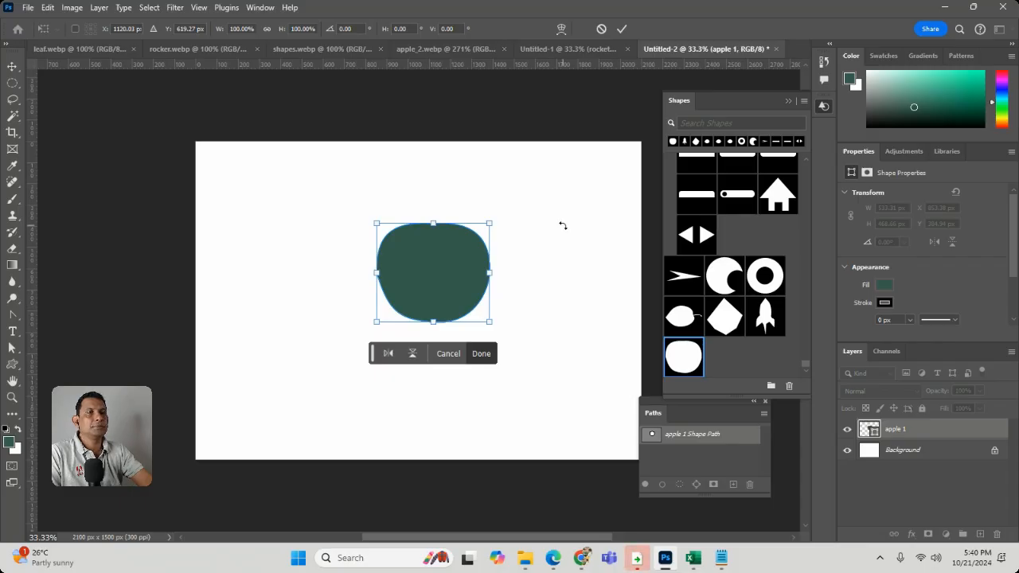
{"action": "key", "text": "Return"}
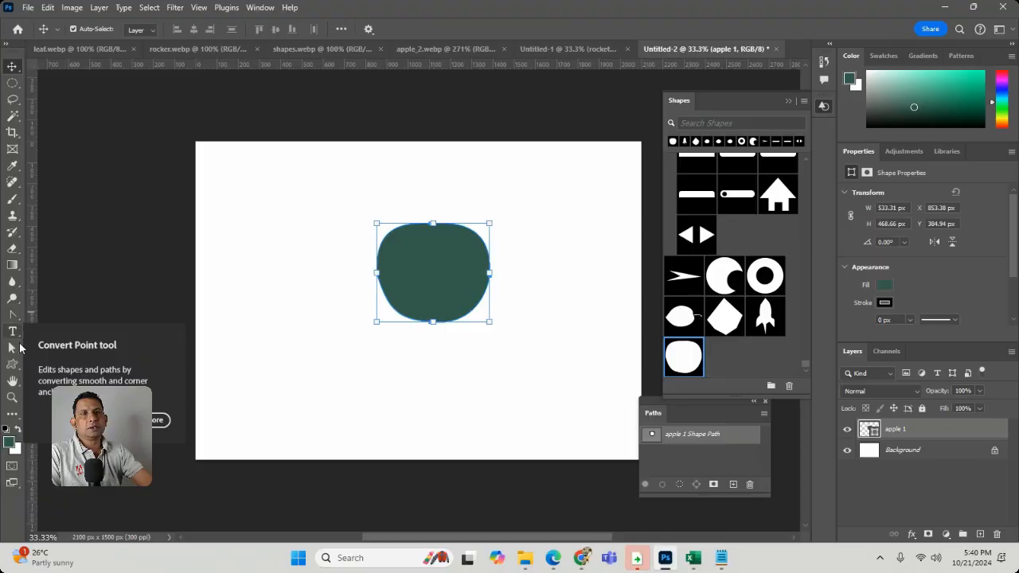
Lower the apple shape's top anchor point slightly with the Direct Selection tool, accepting its conversion to a regular path
{"action": "left_click", "coordinate": [19, 349]}
{"action": "right_click", "coordinate": [20, 352]}
{"action": "left_click", "coordinate": [44, 363]}
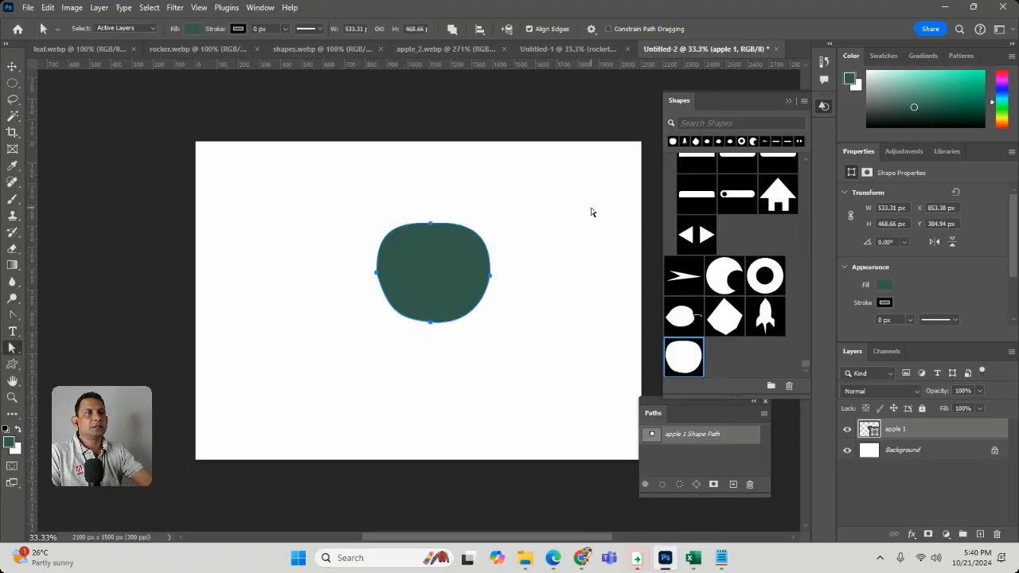
{"action": "left_click", "coordinate": [486, 218]}
{"action": "left_click", "coordinate": [436, 229]}
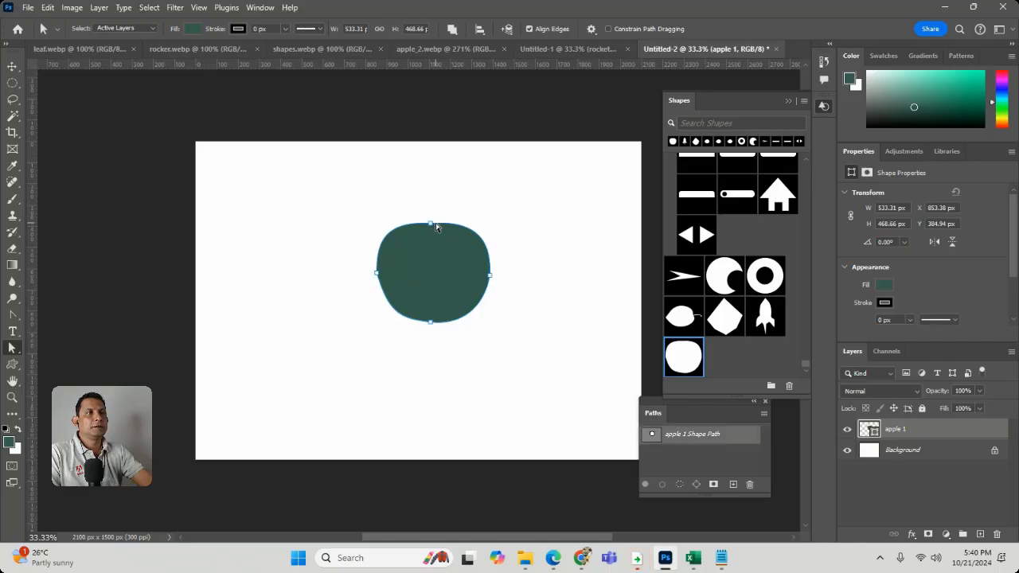
{"action": "left_click_drag", "start_coordinate": [430, 229], "coordinate": [435, 244]}
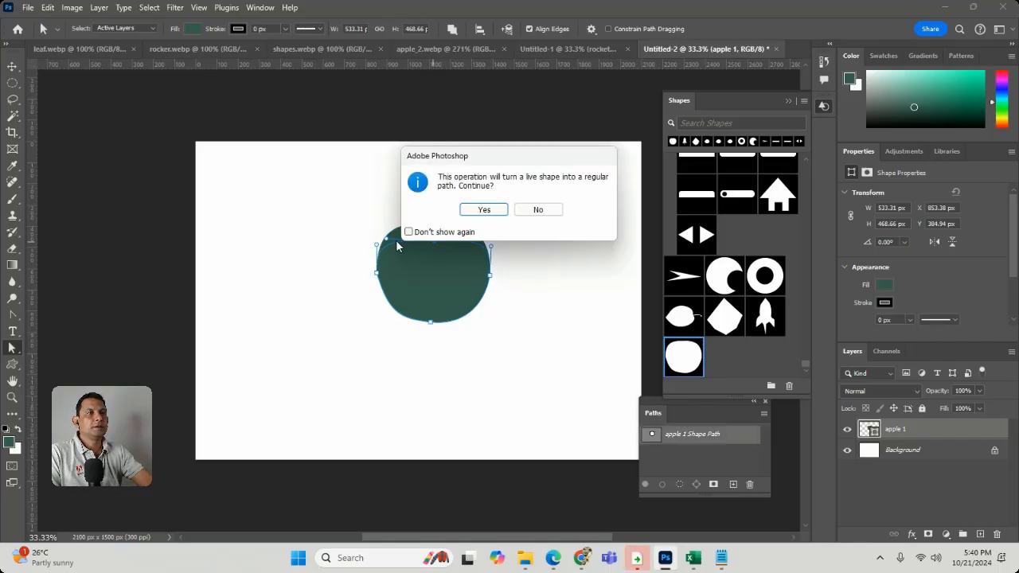
{"action": "left_click", "coordinate": [483, 210]}
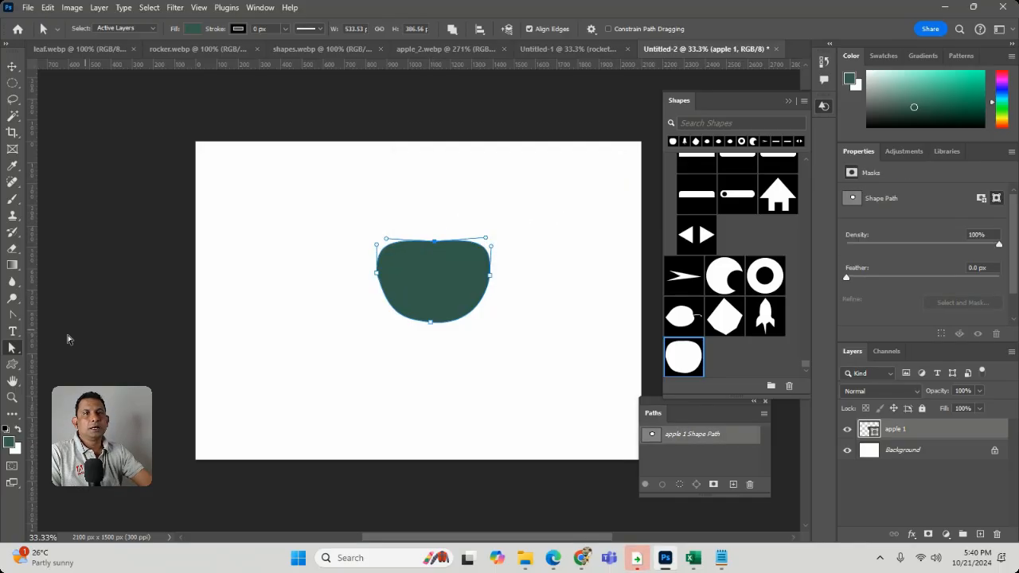
Raise both direction handles of the apple's top anchor separately with the Convert Point tool to form a notch
{"action": "right_click", "coordinate": [17, 354]}
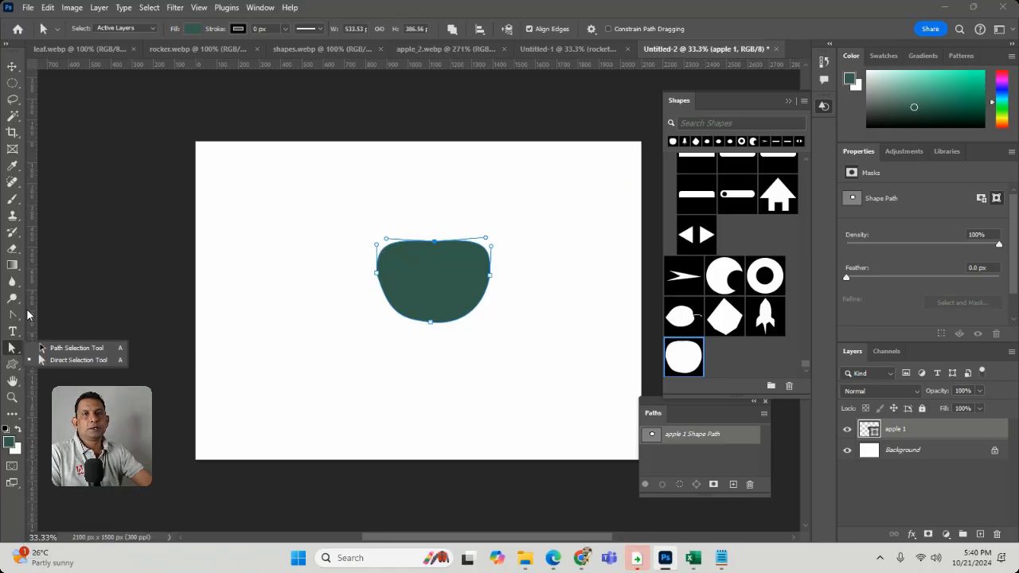
{"action": "left_click", "coordinate": [14, 315]}
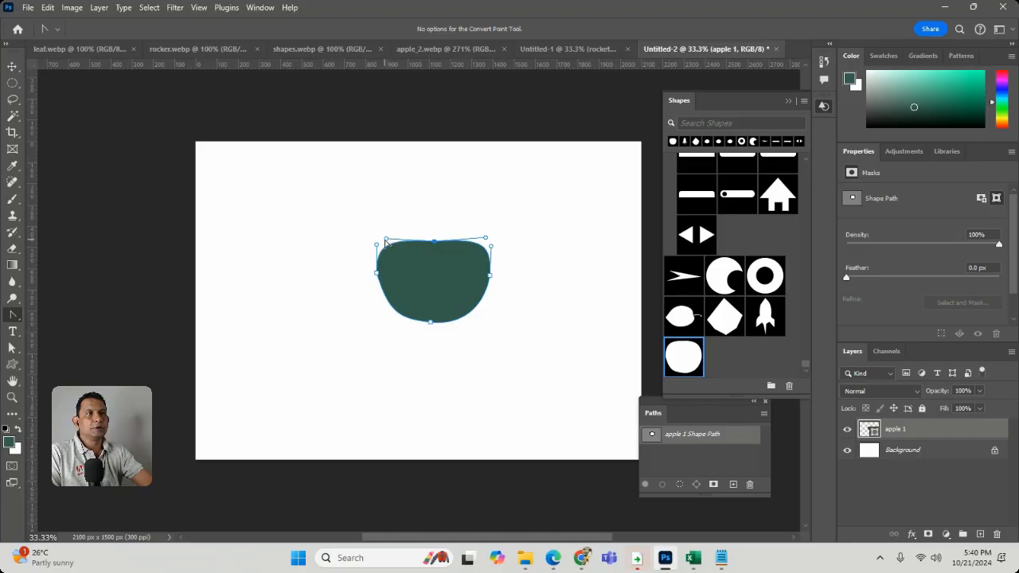
{"action": "left_click_drag", "start_coordinate": [387, 238], "coordinate": [382, 209]}
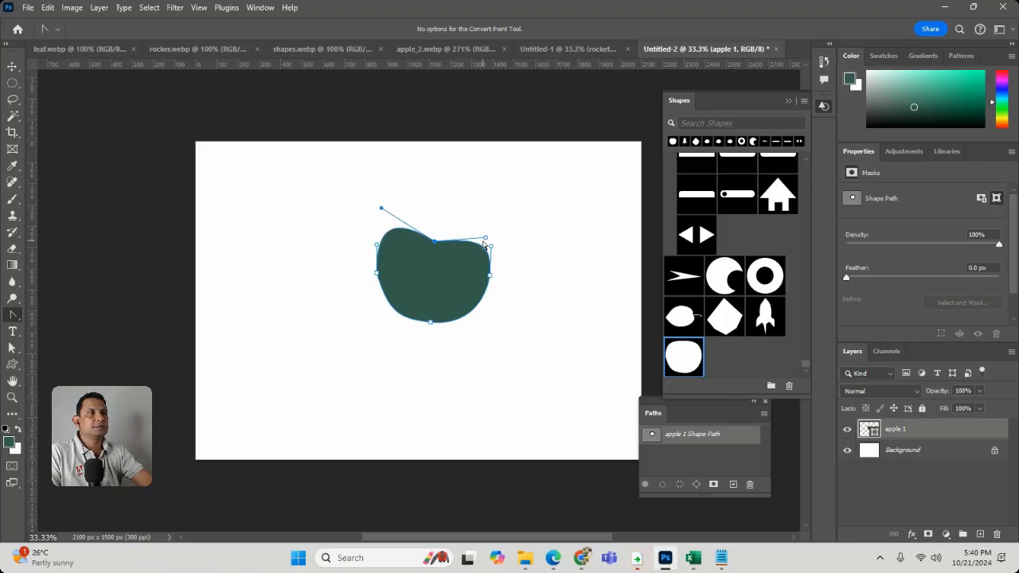
{"action": "left_click_drag", "start_coordinate": [489, 237], "coordinate": [495, 221]}
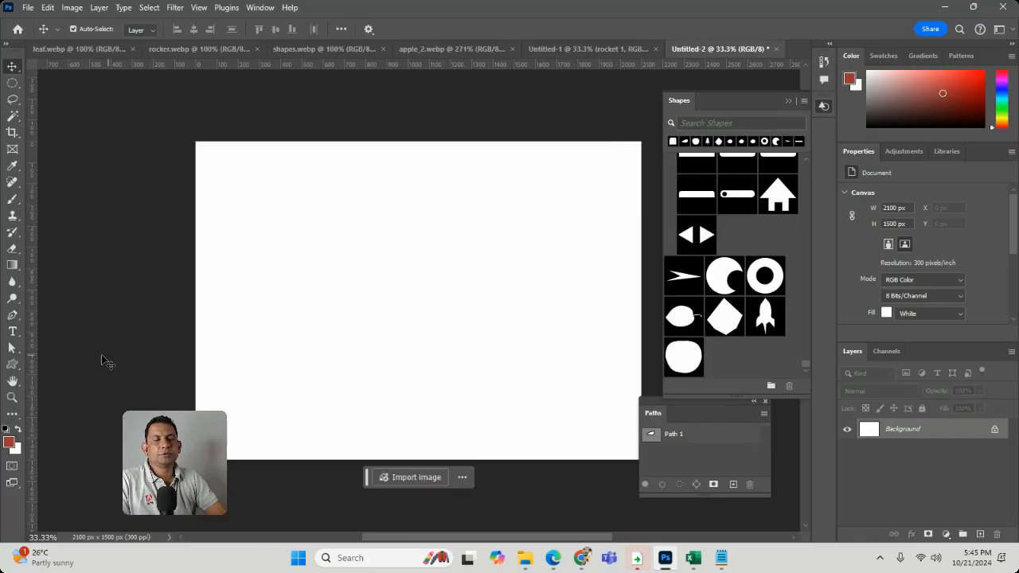
Draw a closed teardrop path about 700 px wide on the blank canvas with the Pen tool, pointed at its lower left
{"action": "left_click", "coordinate": [13, 319]}
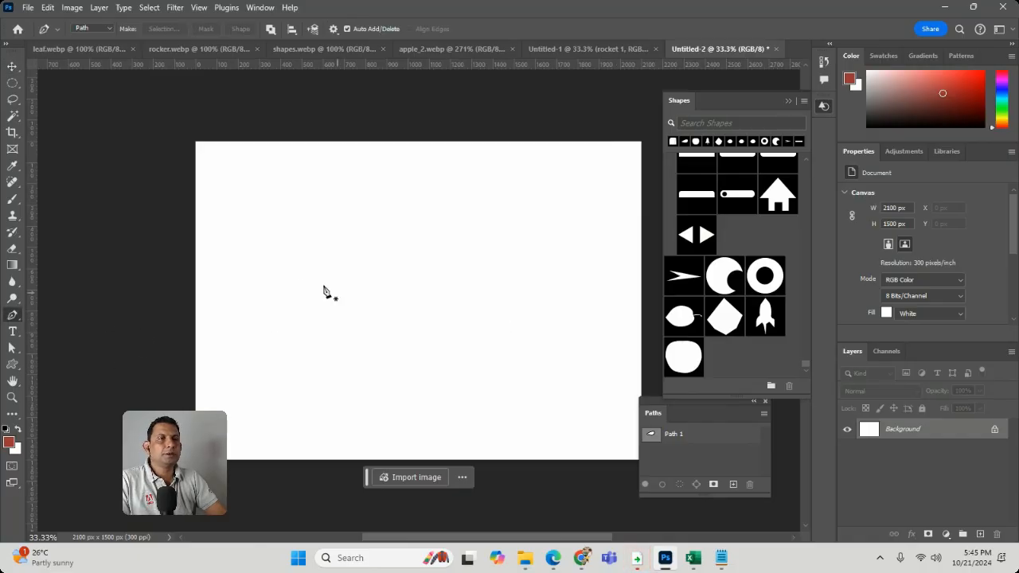
{"action": "left_click", "coordinate": [299, 280]}
{"action": "left_click_drag", "start_coordinate": [436, 204], "coordinate": [498, 288]}
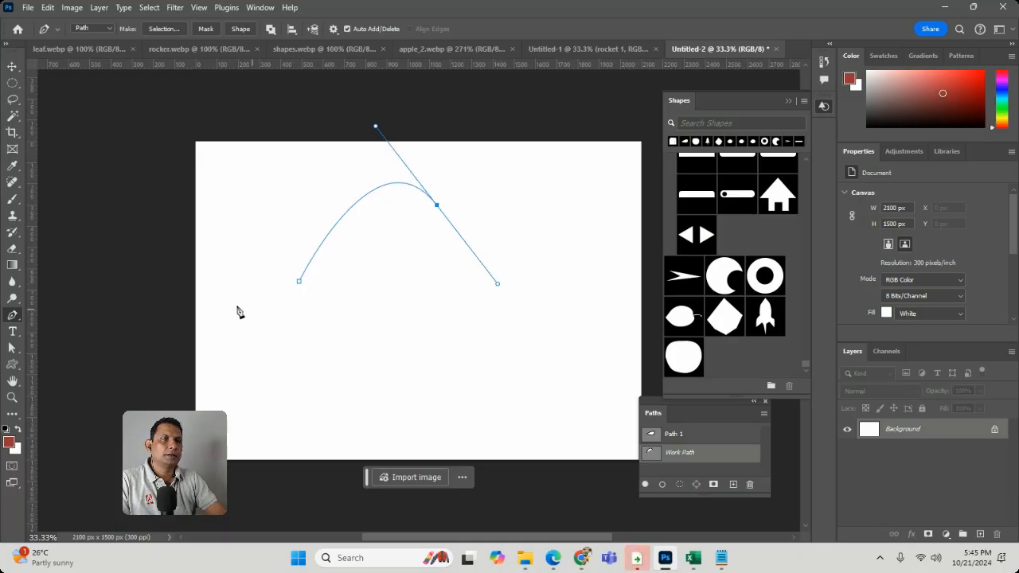
{"action": "left_click", "coordinate": [300, 282]}
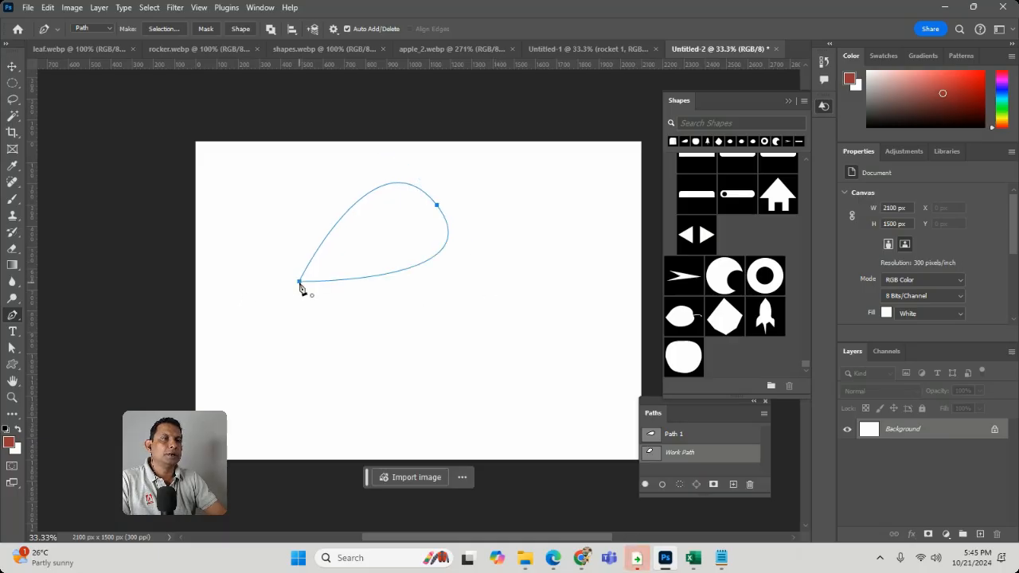
{"action": "key", "text": "v"}
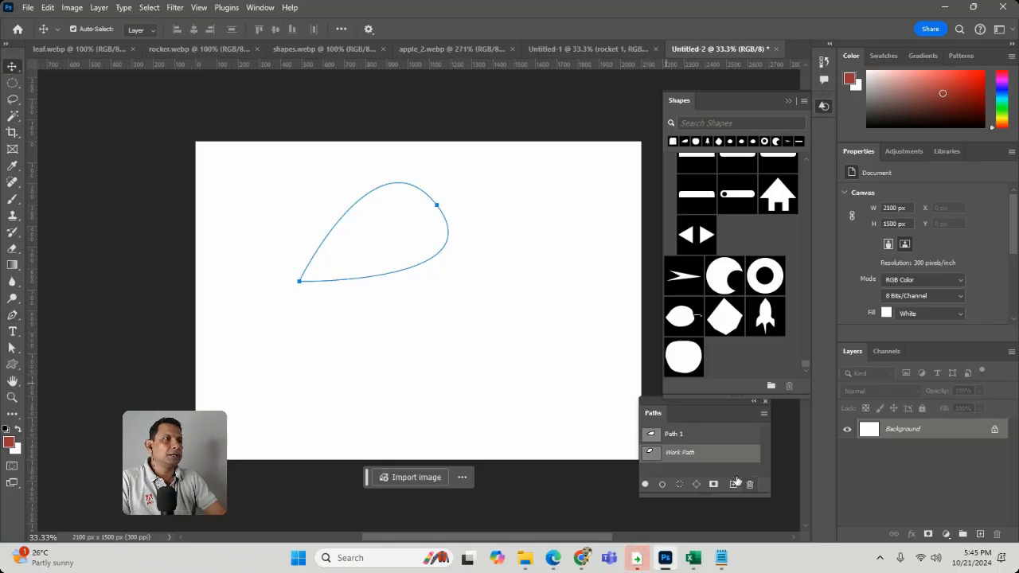
Save the teardrop's work path as Path 2 and define a custom shape from it under the suggested name
{"action": "double_click", "coordinate": [694, 454]}
{"action": "left_click", "coordinate": [579, 171]}
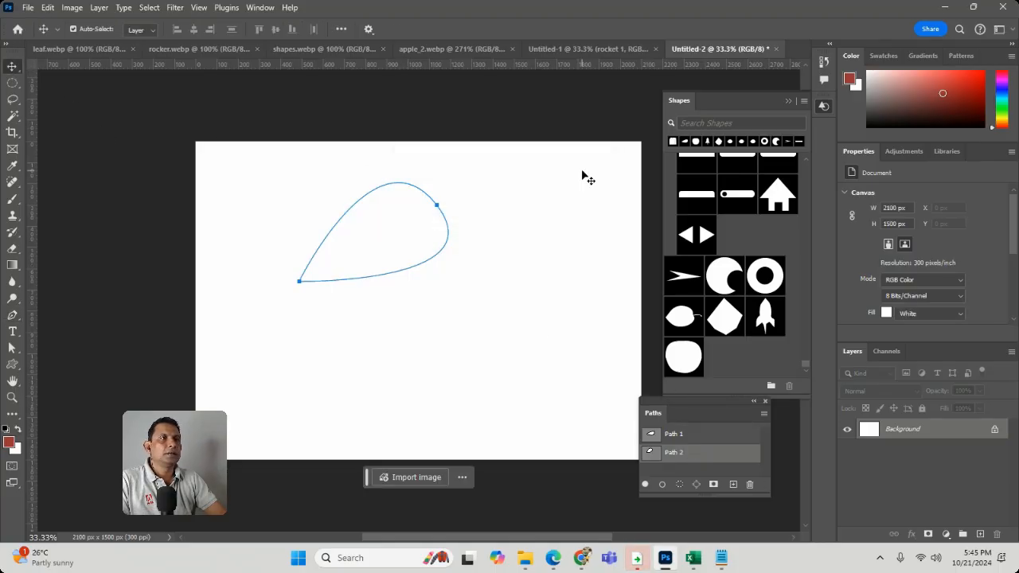
{"action": "left_click", "coordinate": [79, 8]}
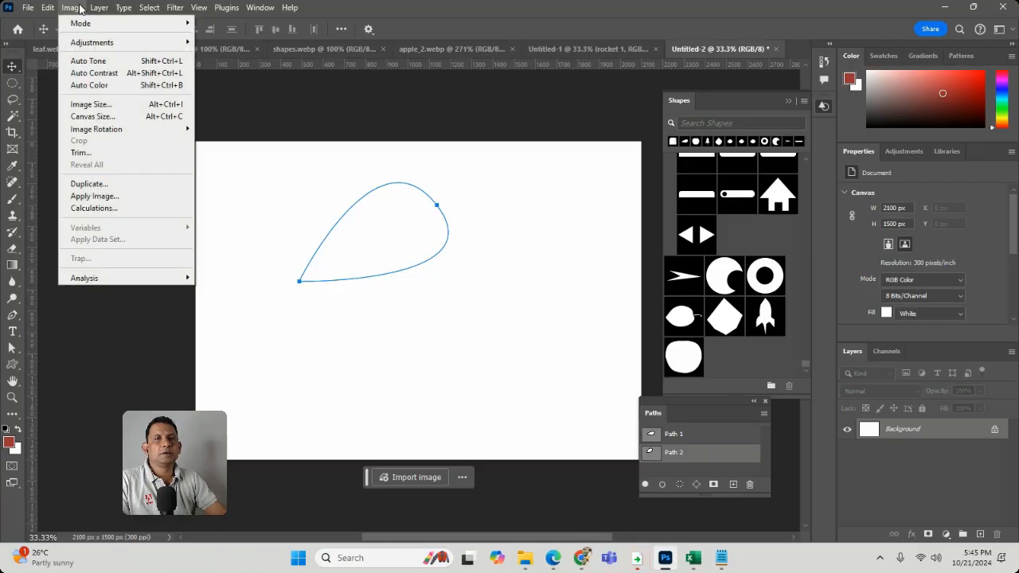
{"action": "mouse_move", "coordinate": [47, 7]}
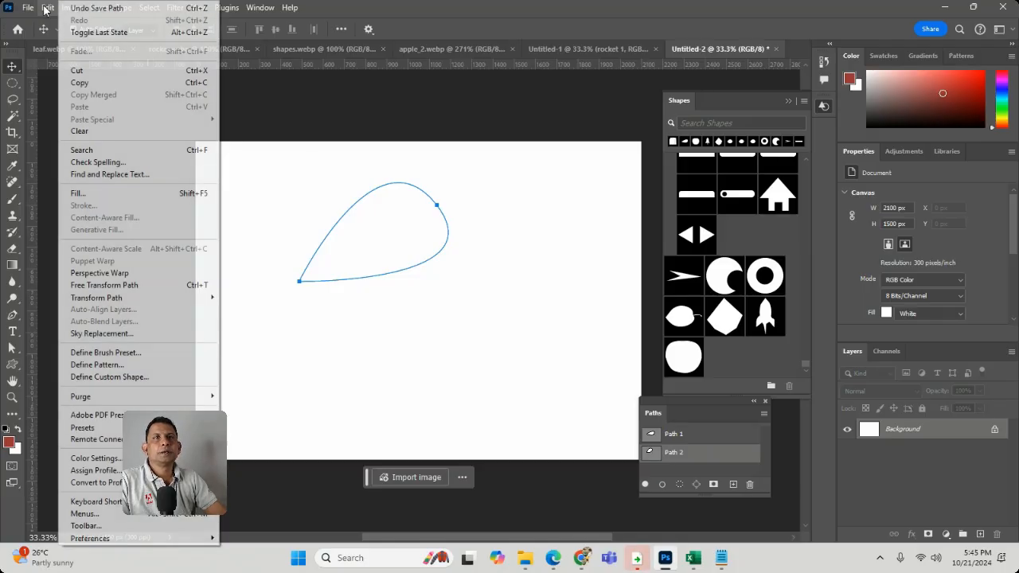
{"action": "left_click", "coordinate": [152, 377]}
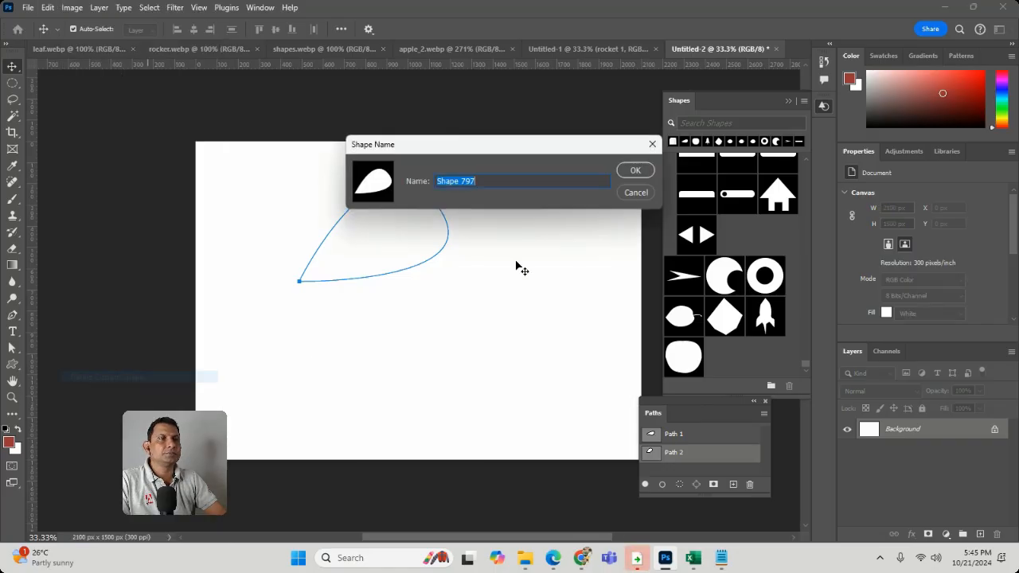
{"action": "left_click", "coordinate": [645, 171]}
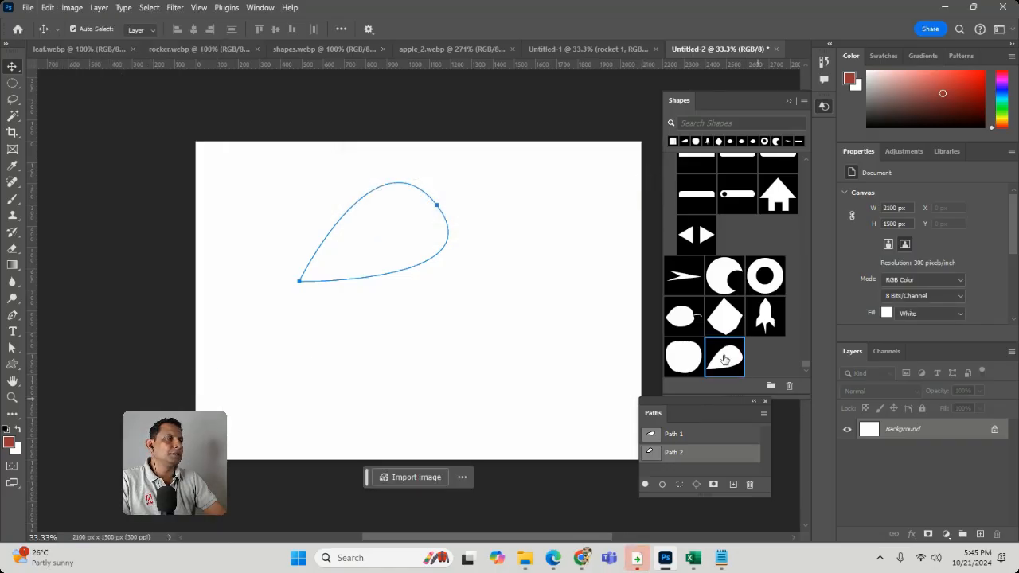
Place the teardrop custom shape near the bottom centre of the canvas and rotate it about 2.6°
{"action": "left_click_drag", "start_coordinate": [724, 360], "coordinate": [434, 361]}
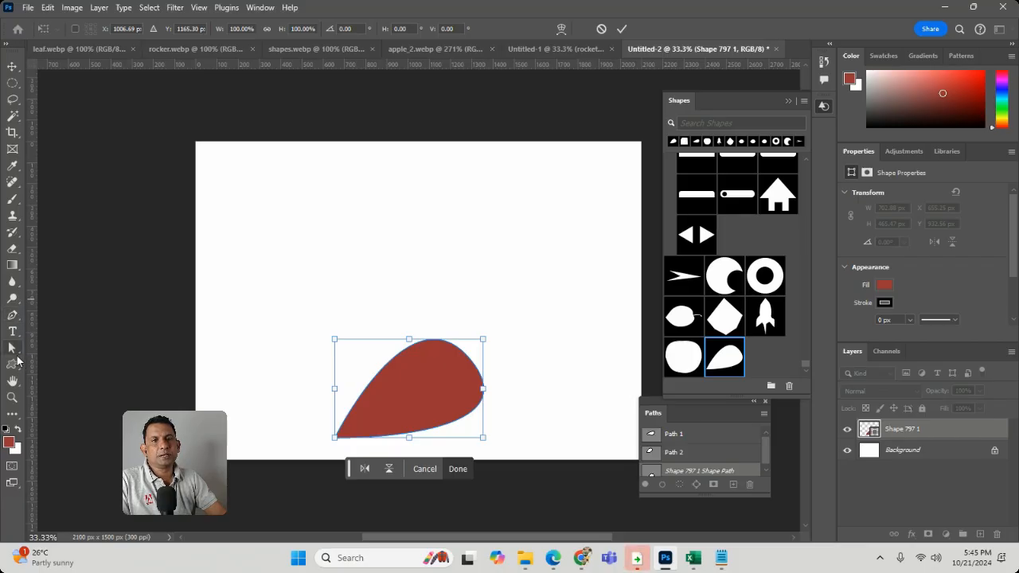
{"action": "left_click_drag", "start_coordinate": [470, 266], "coordinate": [491, 268]}
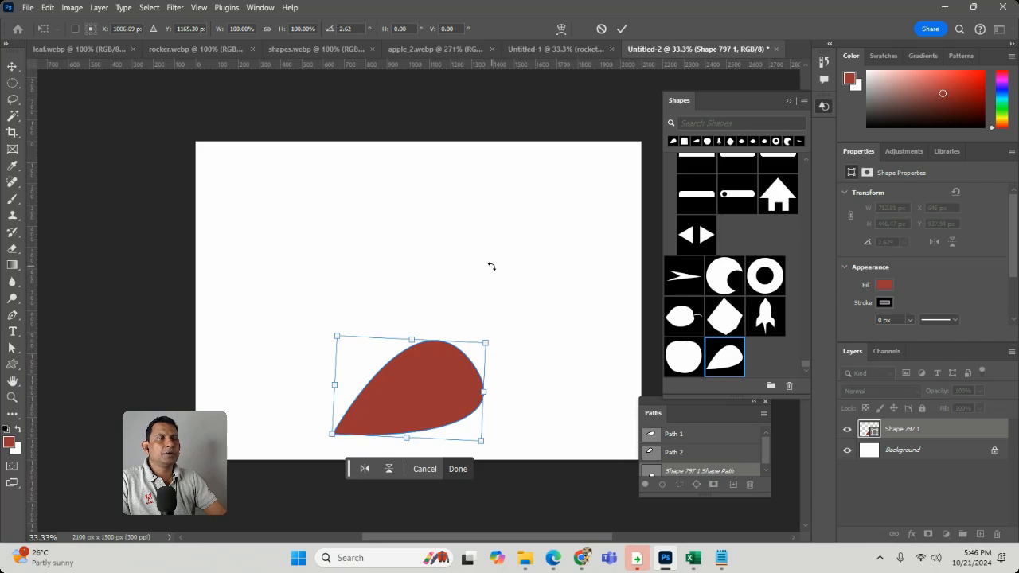
{"action": "key", "text": "Return"}
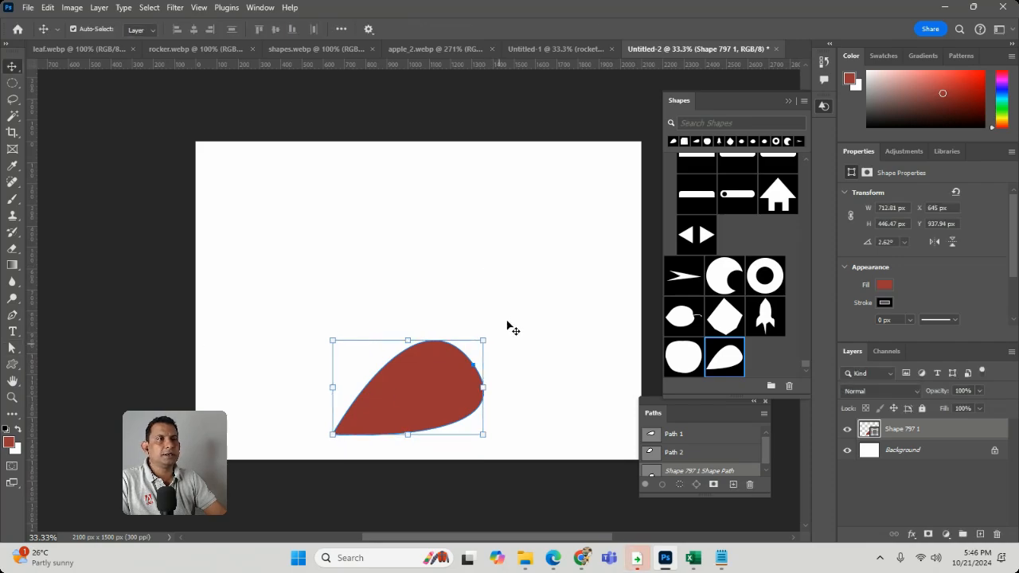
Widen the teardrop to about 791 px and move it to the upper middle of the canvas, at about X 654, Y 232 px
{"action": "left_click", "coordinate": [536, 356]}
{"action": "left_click", "coordinate": [450, 385]}
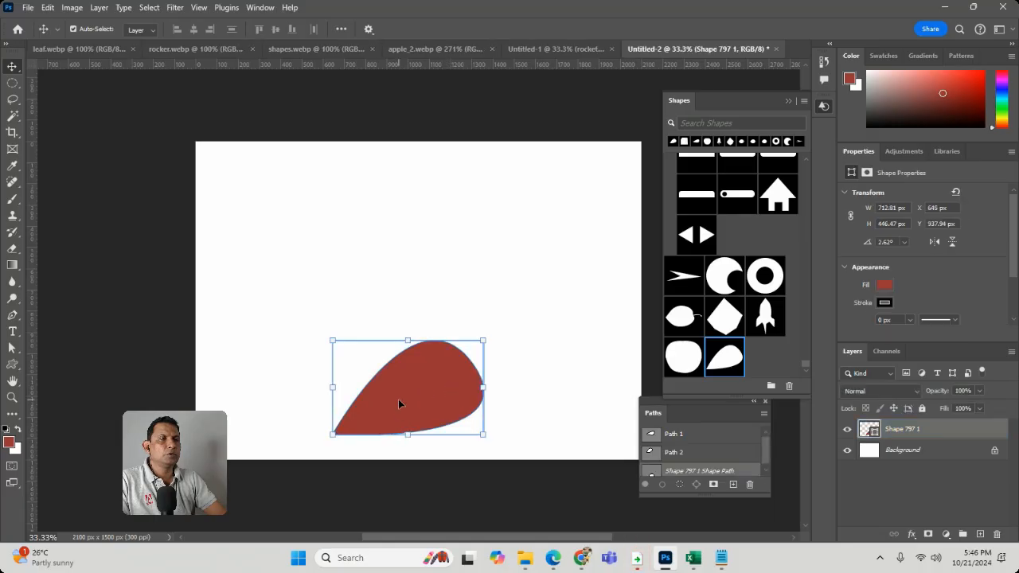
{"action": "left_click_drag", "start_coordinate": [401, 406], "coordinate": [371, 271]}
{"action": "left_click_drag", "start_coordinate": [453, 252], "coordinate": [471, 285]}
{"action": "key", "text": "Return"}
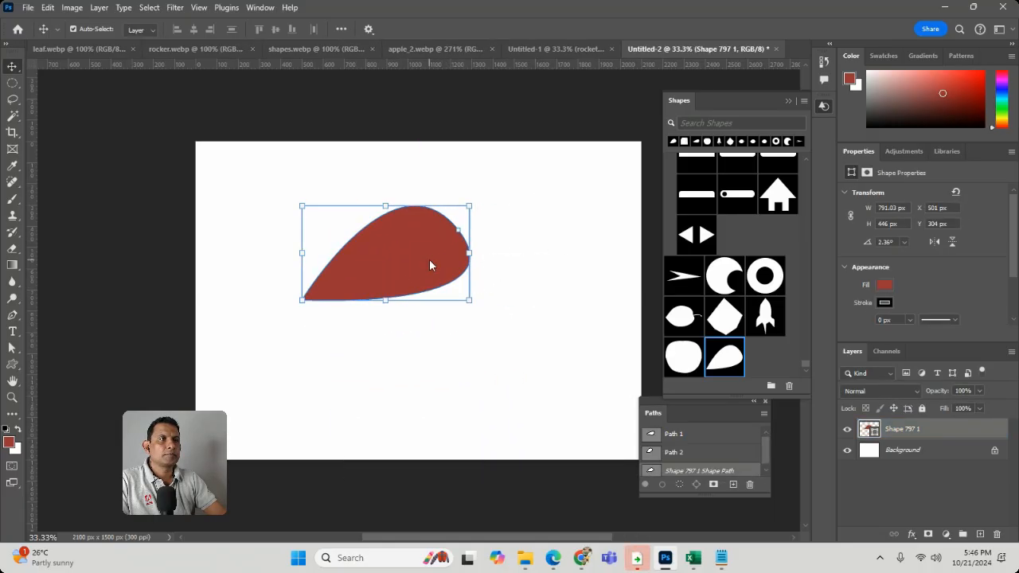
{"action": "left_click_drag", "start_coordinate": [459, 235], "coordinate": [483, 231]}
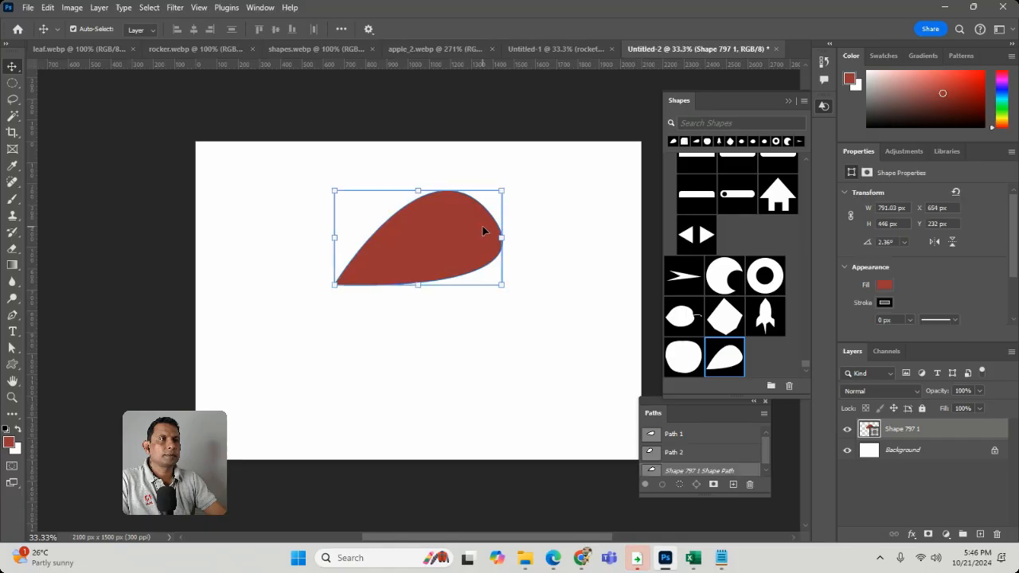
{"action": "left_click", "coordinate": [488, 232]}
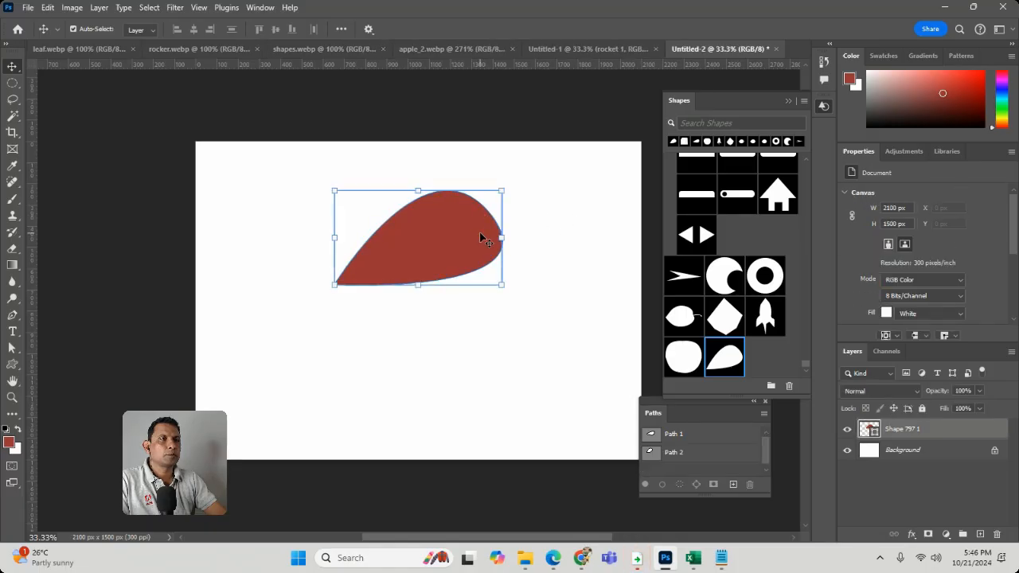
Move the anchor on the teardrop's rounded end inward toward the pointed tip, accepting the conversion to a regular path
{"action": "key", "text": "a"}
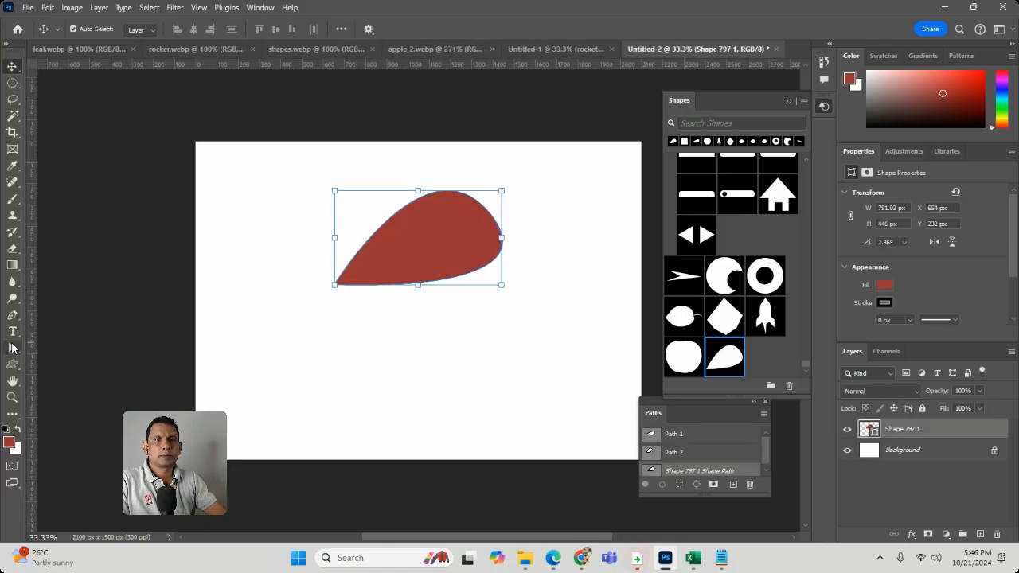
{"action": "left_click", "coordinate": [461, 283]}
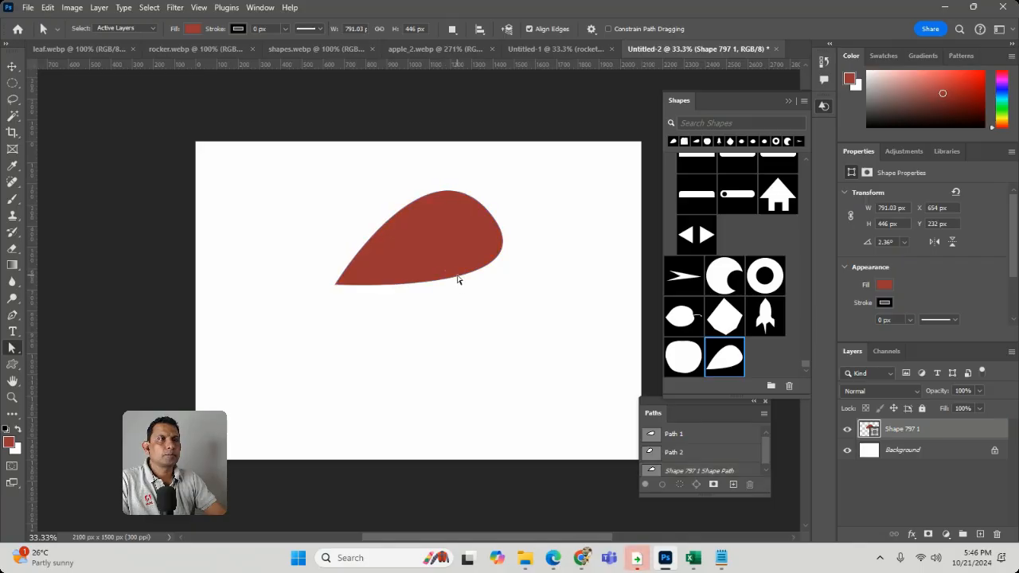
{"action": "left_click", "coordinate": [458, 278]}
{"action": "left_click", "coordinate": [467, 273]}
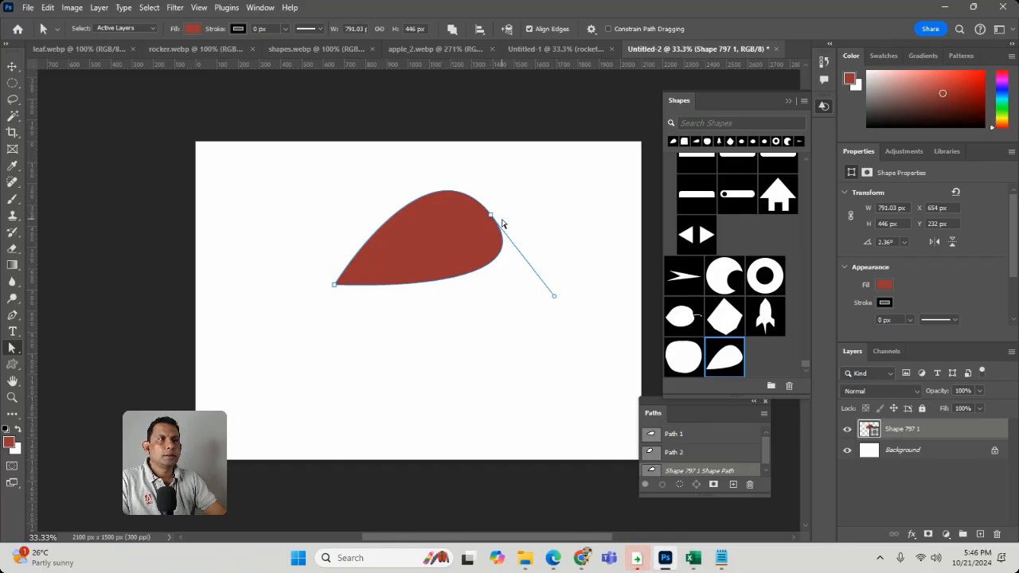
{"action": "left_click_drag", "start_coordinate": [490, 215], "coordinate": [420, 243]}
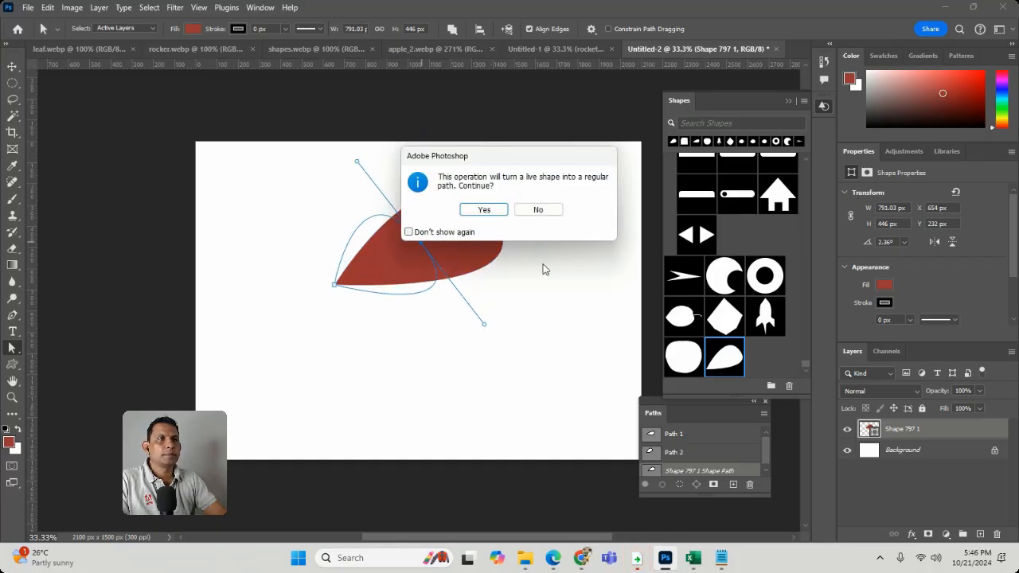
{"action": "left_click", "coordinate": [483, 210]}
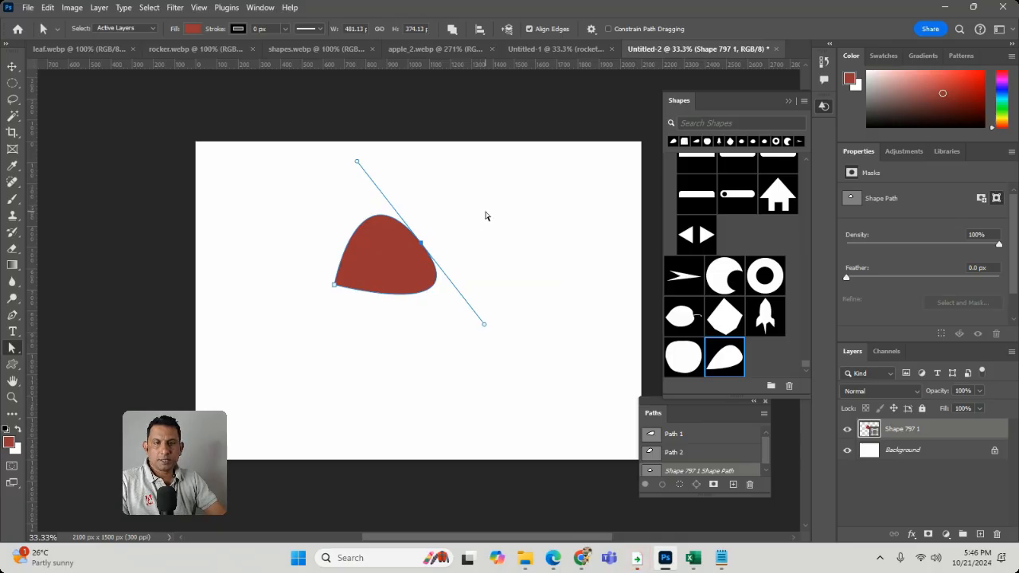
Swing the rounded end's two handles outward separately to form a heart, and pull its pointed tip toward the canvas's lower left
{"action": "left_click", "coordinate": [17, 316]}
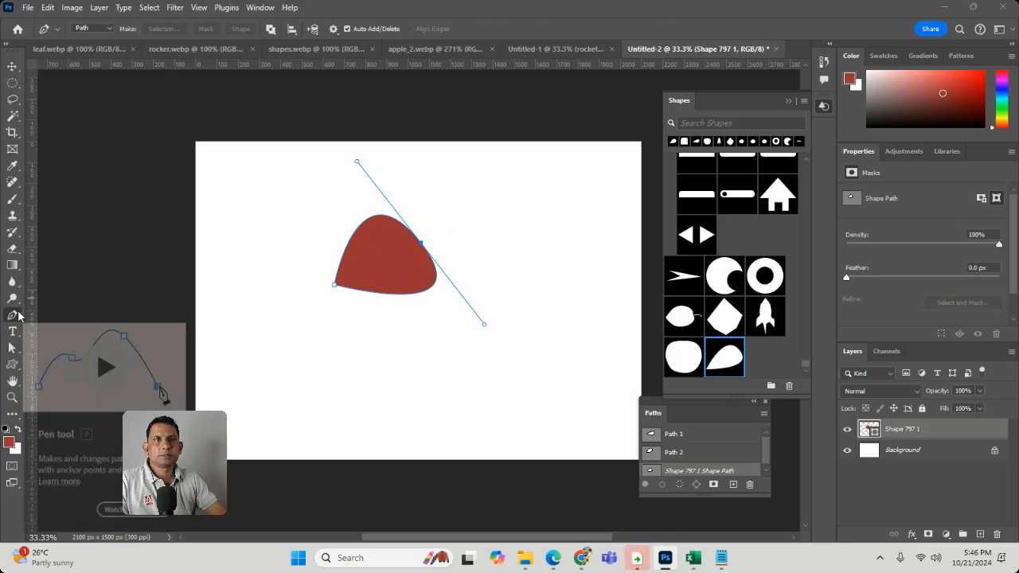
{"action": "right_click", "coordinate": [18, 316]}
{"action": "left_click", "coordinate": [80, 380]}
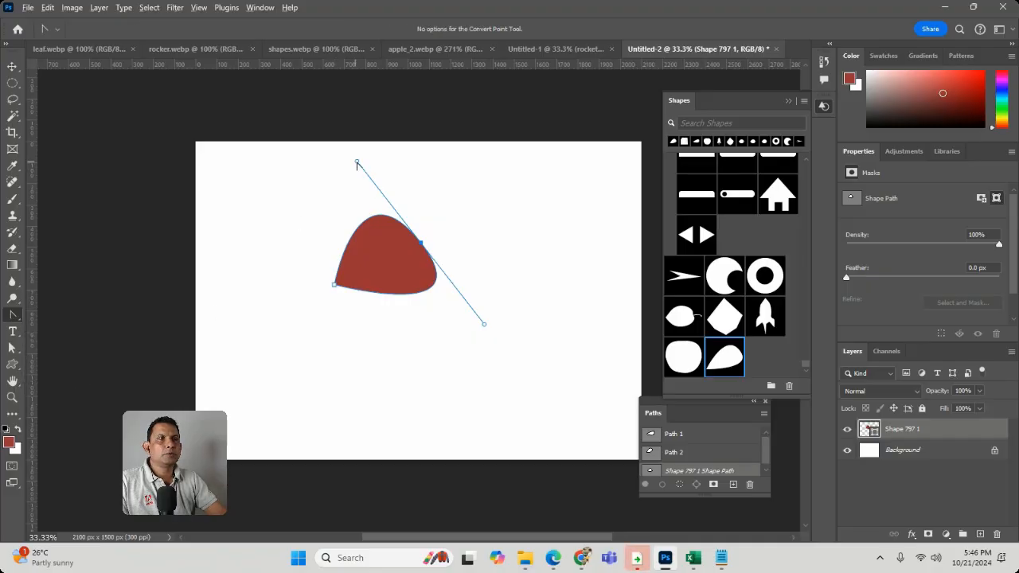
{"action": "left_click_drag", "start_coordinate": [357, 164], "coordinate": [449, 146]}
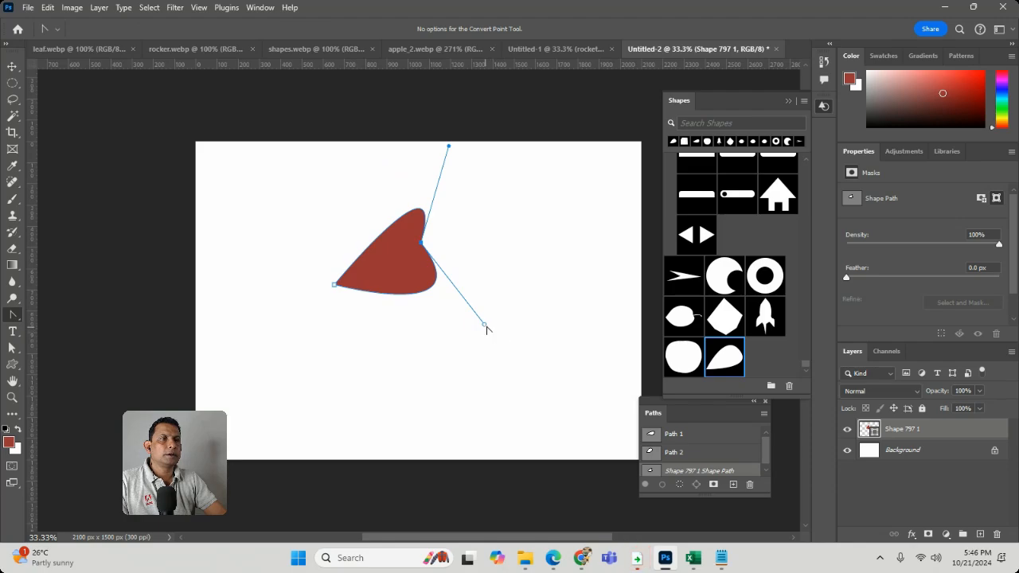
{"action": "left_click_drag", "start_coordinate": [485, 325], "coordinate": [540, 271]}
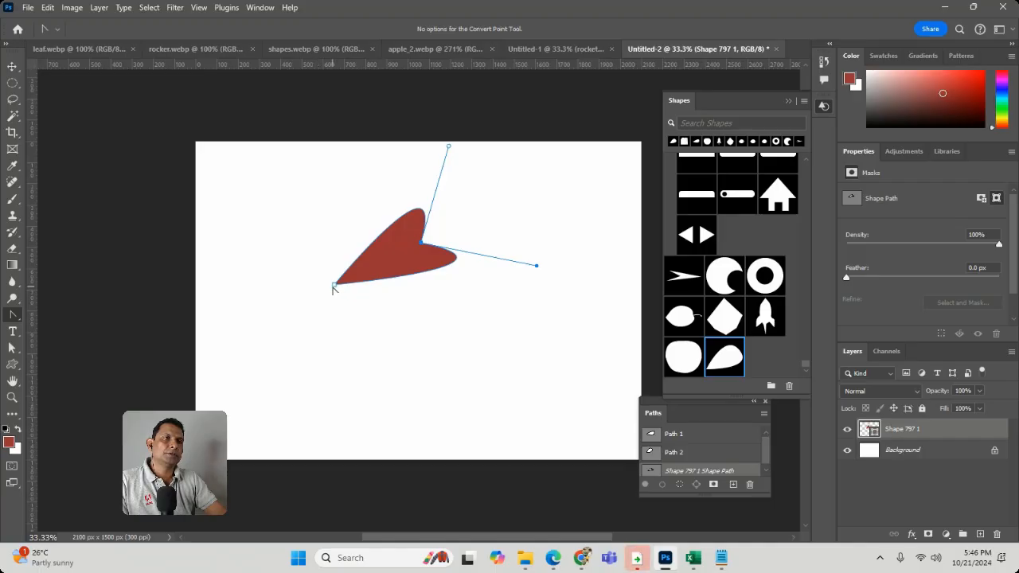
{"action": "left_click", "coordinate": [16, 348]}
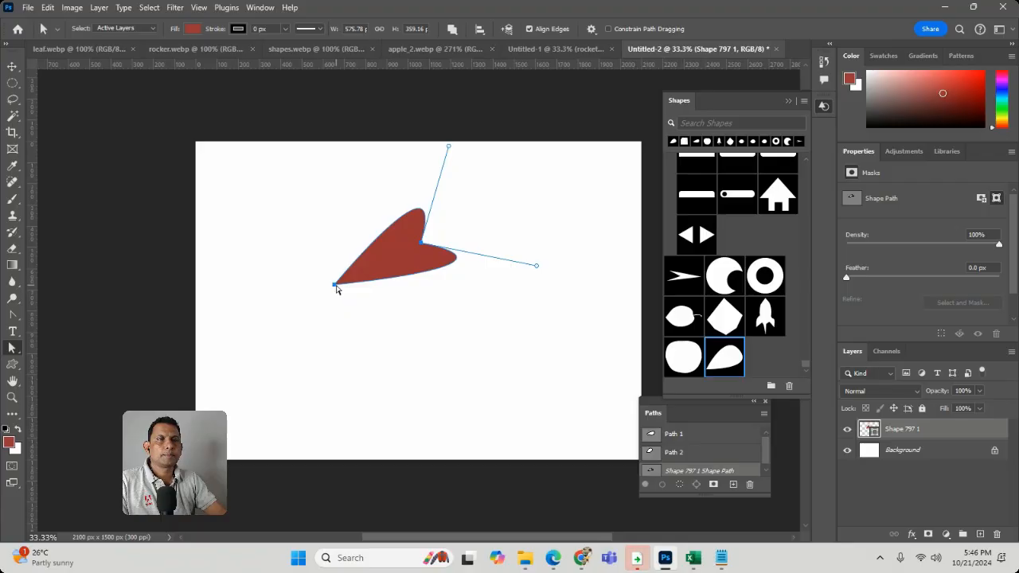
{"action": "left_click_drag", "start_coordinate": [334, 288], "coordinate": [233, 351]}
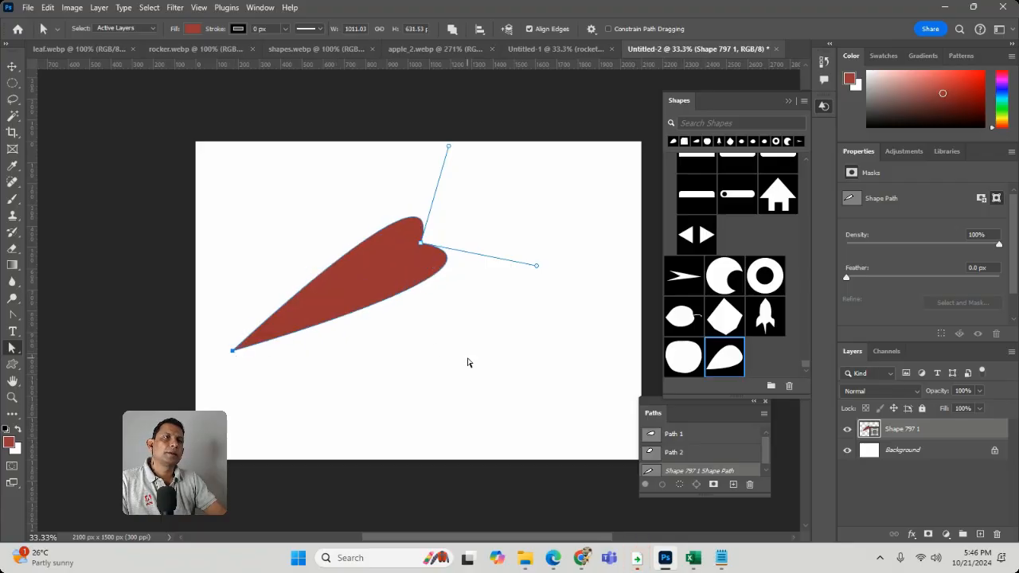
Move the heart's notch anchor toward the tip and shorten both its handles, making the heart about 763 px wide and 514 px high
{"action": "left_click_drag", "start_coordinate": [419, 245], "coordinate": [376, 261]}
{"action": "left_click", "coordinate": [510, 239]}
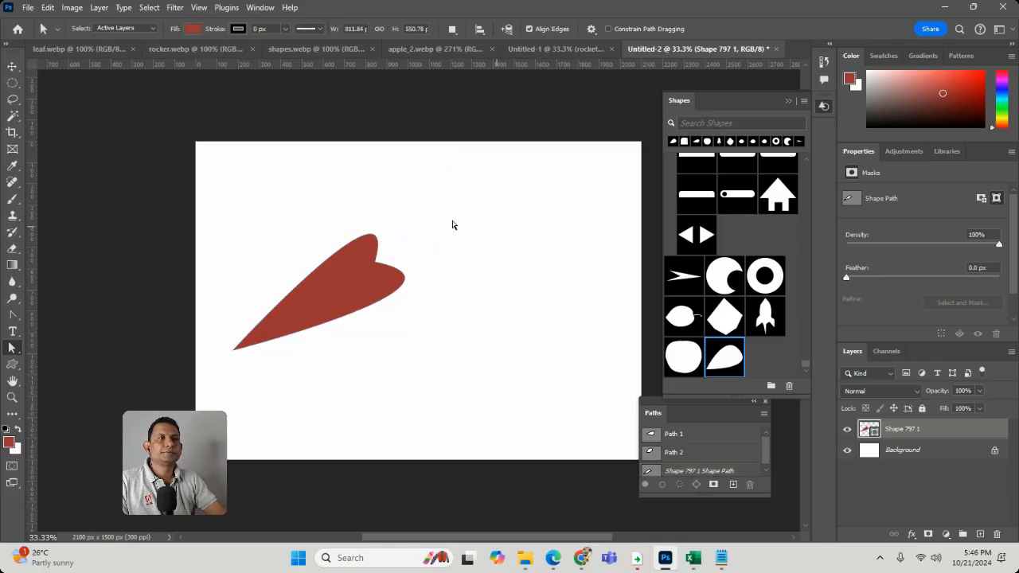
{"action": "left_click", "coordinate": [334, 286]}
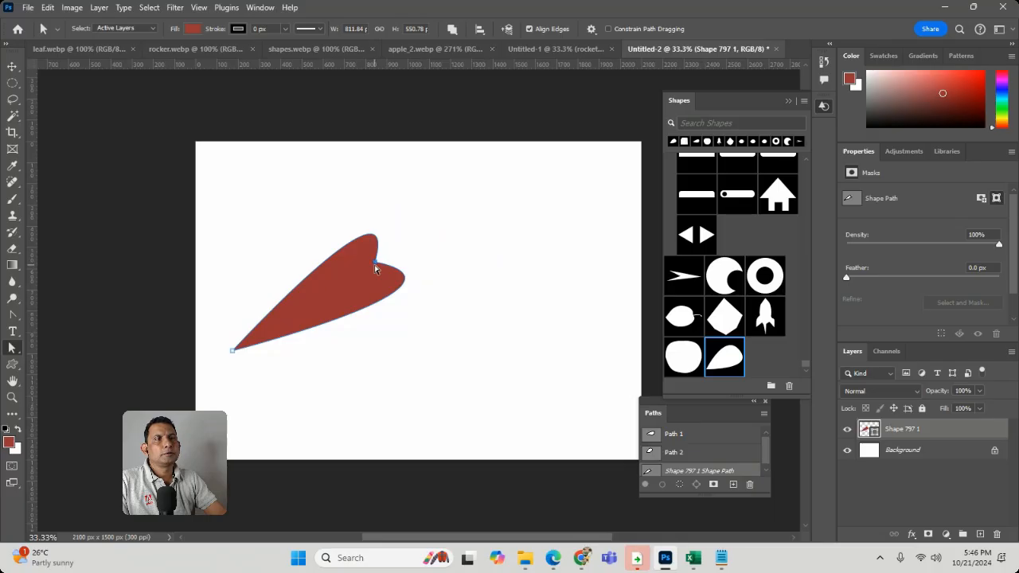
{"action": "left_click", "coordinate": [375, 267]}
{"action": "left_click_drag", "start_coordinate": [492, 287], "coordinate": [461, 278]}
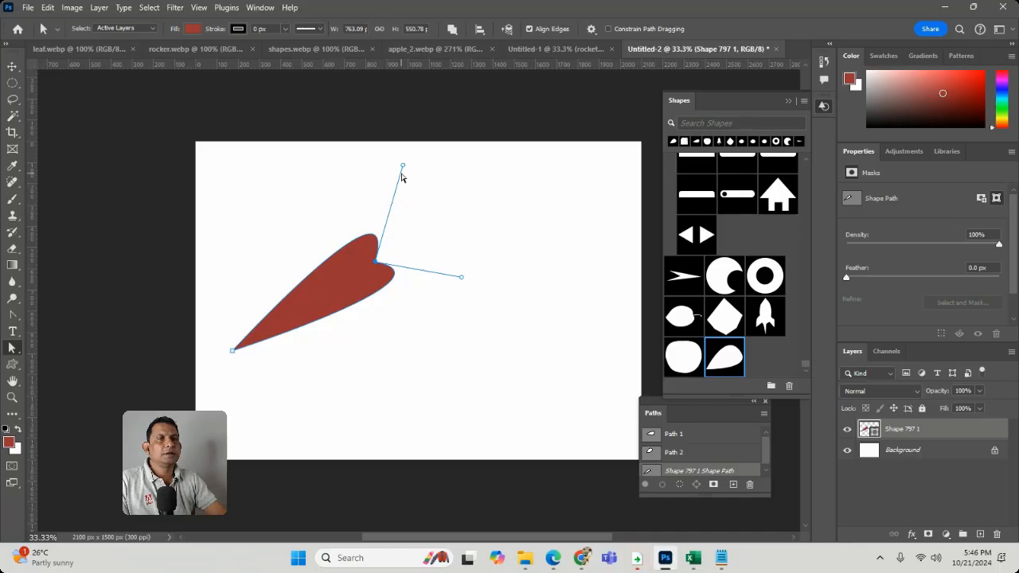
{"action": "left_click_drag", "start_coordinate": [403, 165], "coordinate": [399, 187]}
{"action": "left_click", "coordinate": [489, 211]}
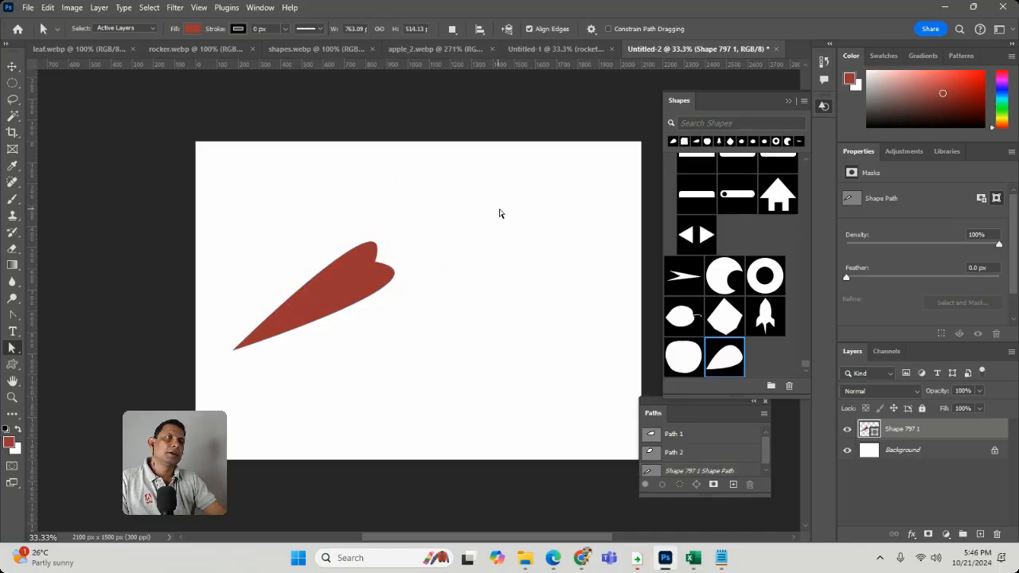
Compare the outlines stored in Path 1 and Path 2 with the heart shape's path
{"action": "left_click", "coordinate": [343, 302]}
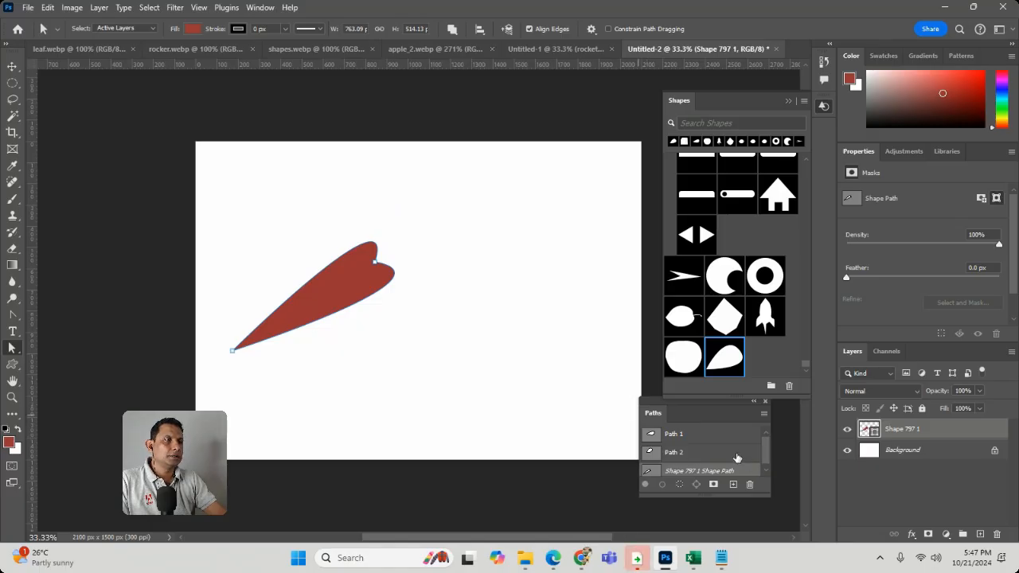
{"action": "left_click", "coordinate": [737, 455]}
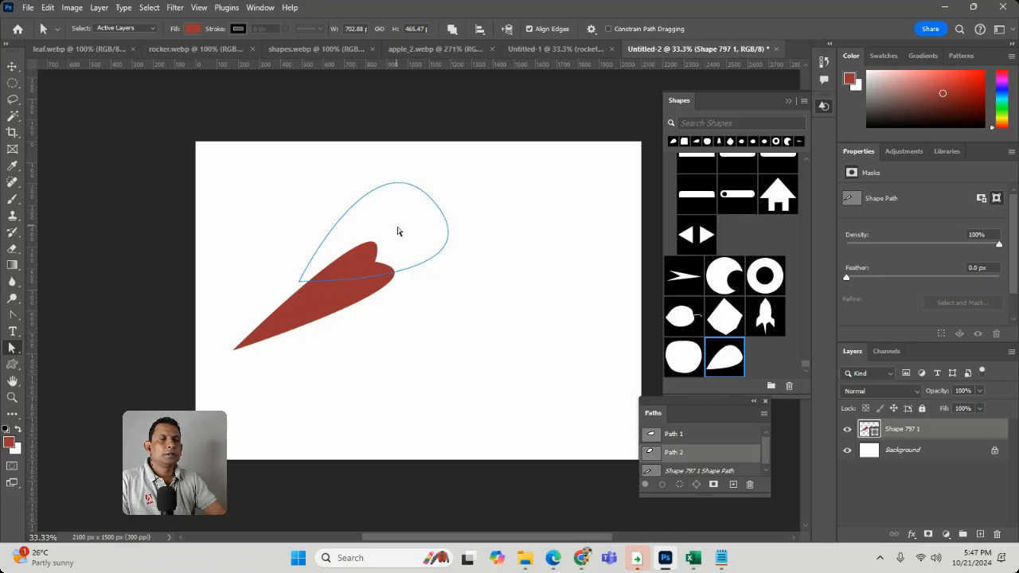
{"action": "left_click", "coordinate": [707, 437]}
{"action": "left_click", "coordinate": [709, 454]}
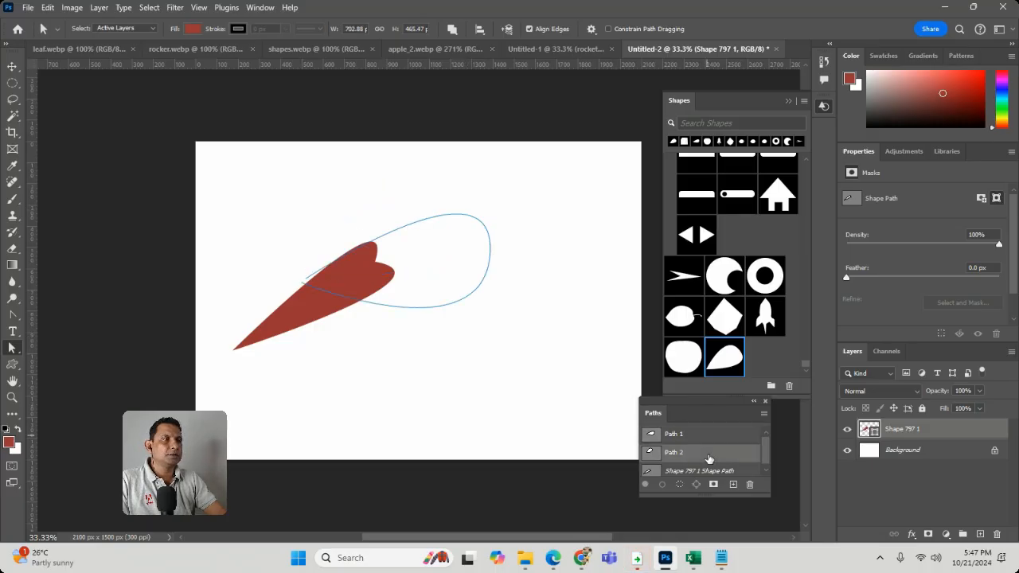
{"action": "left_click", "coordinate": [443, 258]}
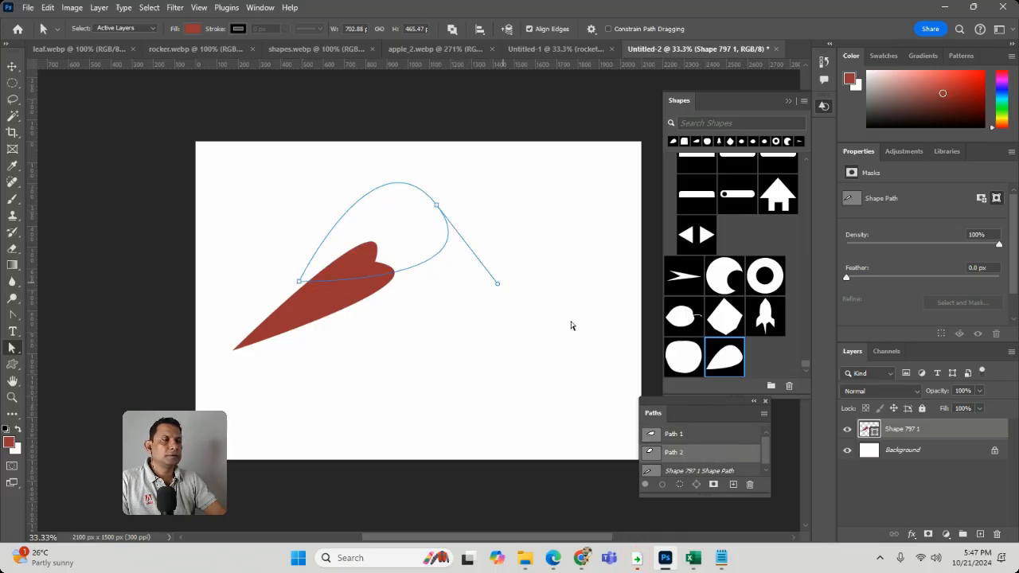
{"action": "left_click", "coordinate": [728, 435]}
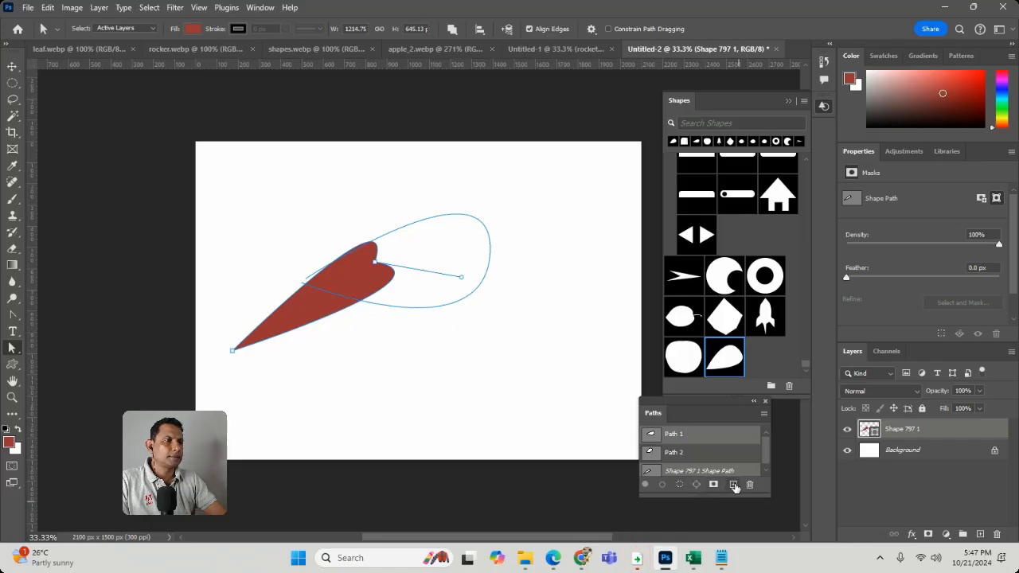
Add a new empty path after Path 2, keeping its default name, and check whether the heart can be defined as a custom shape
{"action": "left_click", "coordinate": [735, 486]}
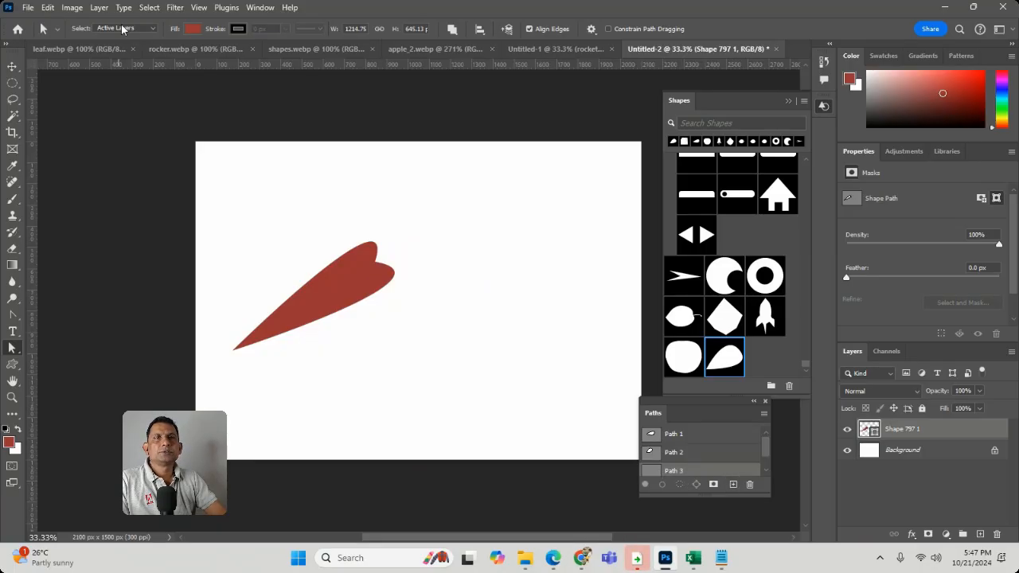
{"action": "left_click", "coordinate": [48, 7]}
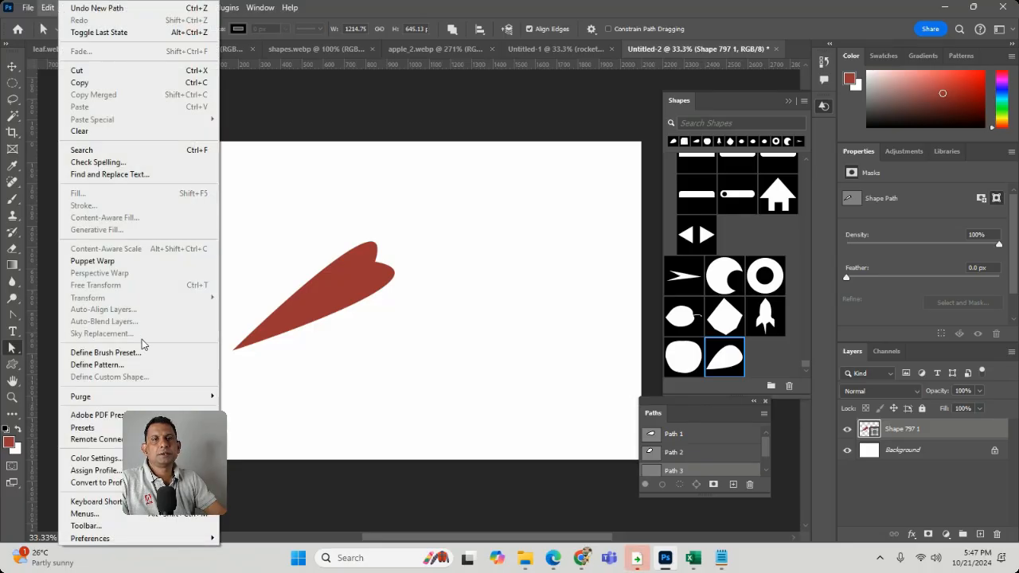
{"action": "left_click", "coordinate": [453, 355]}
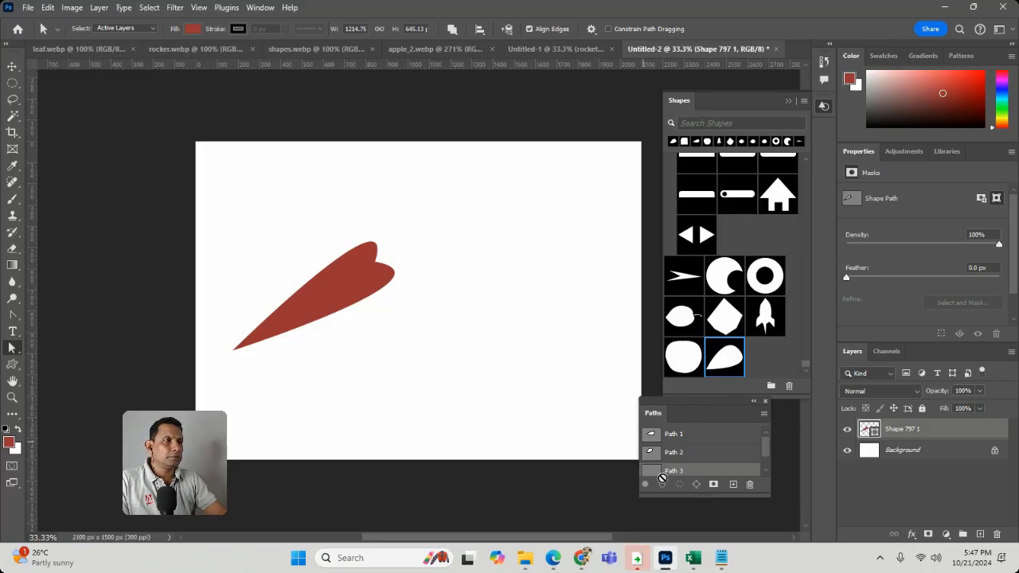
{"action": "left_click", "coordinate": [323, 298]}
{"action": "left_click", "coordinate": [387, 272]}
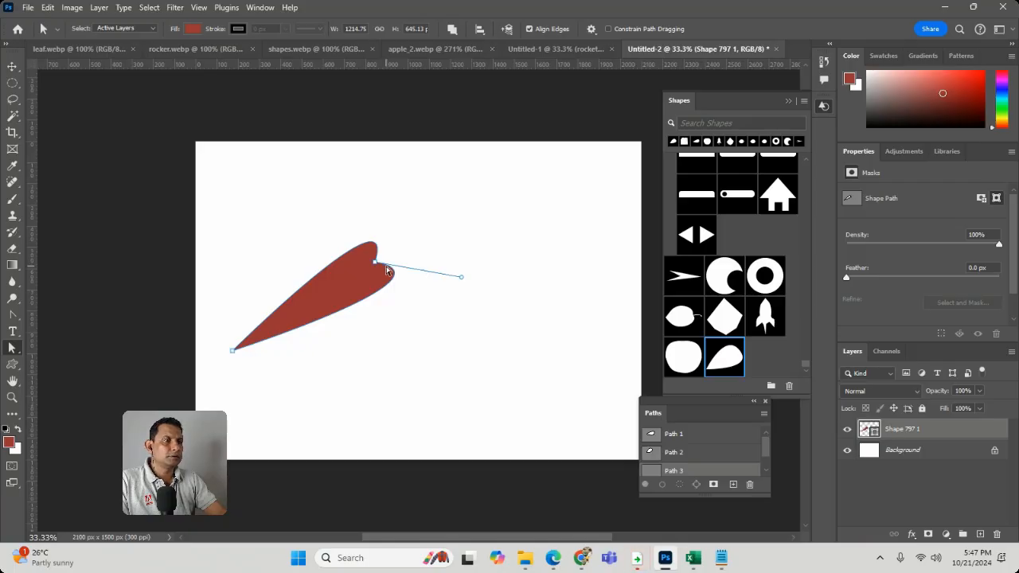
{"action": "double_click", "coordinate": [693, 472]}
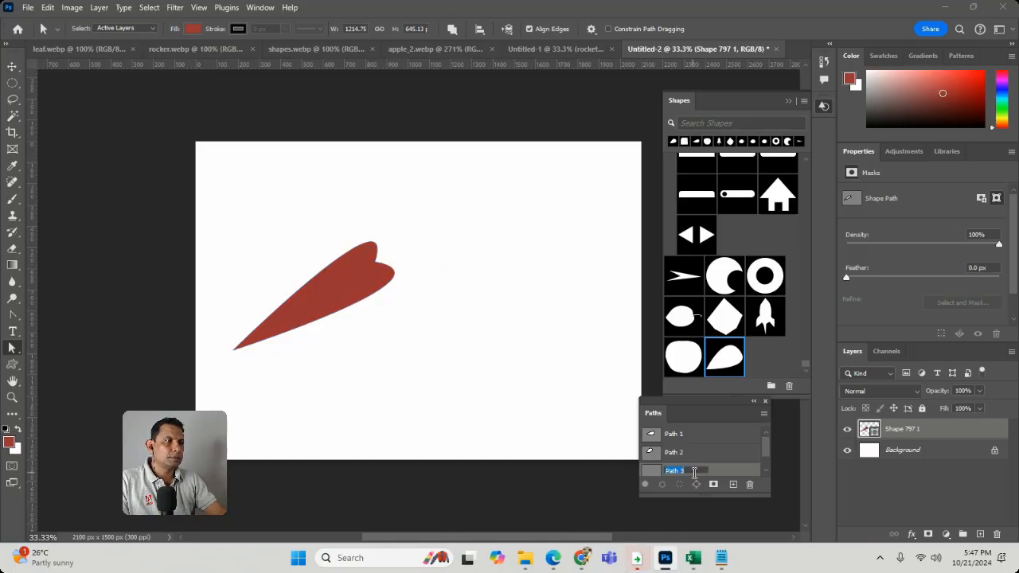
{"action": "left_click", "coordinate": [650, 470]}
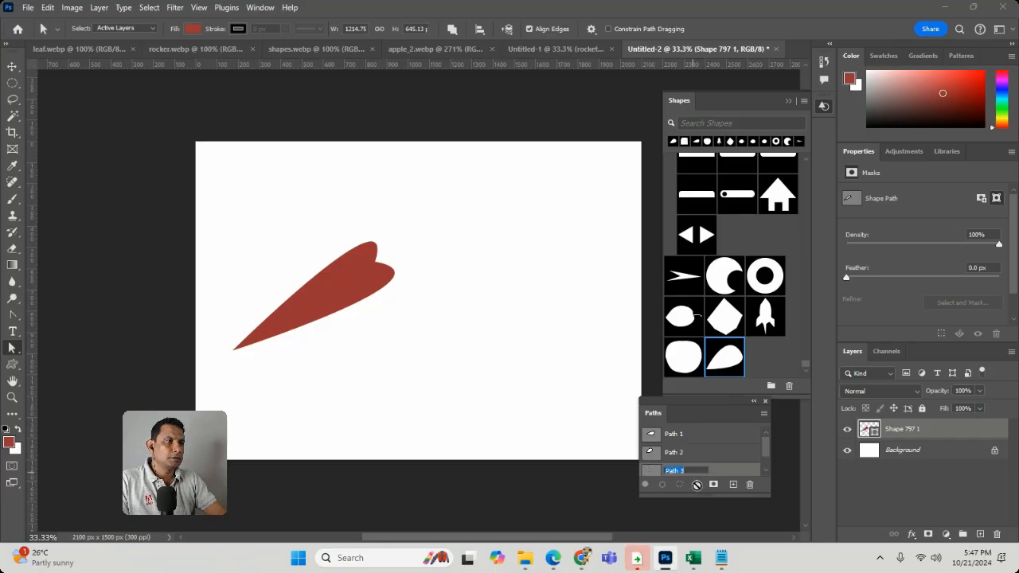
{"action": "left_click", "coordinate": [698, 485]}
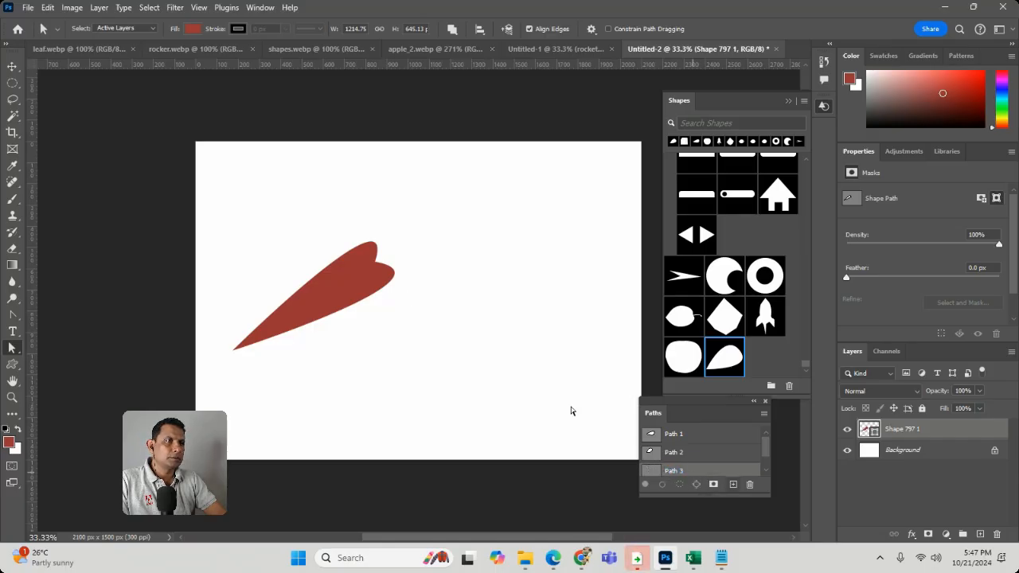
Select the heart's outline and define it as a custom shape with the suggested name
{"action": "left_click", "coordinate": [375, 284]}
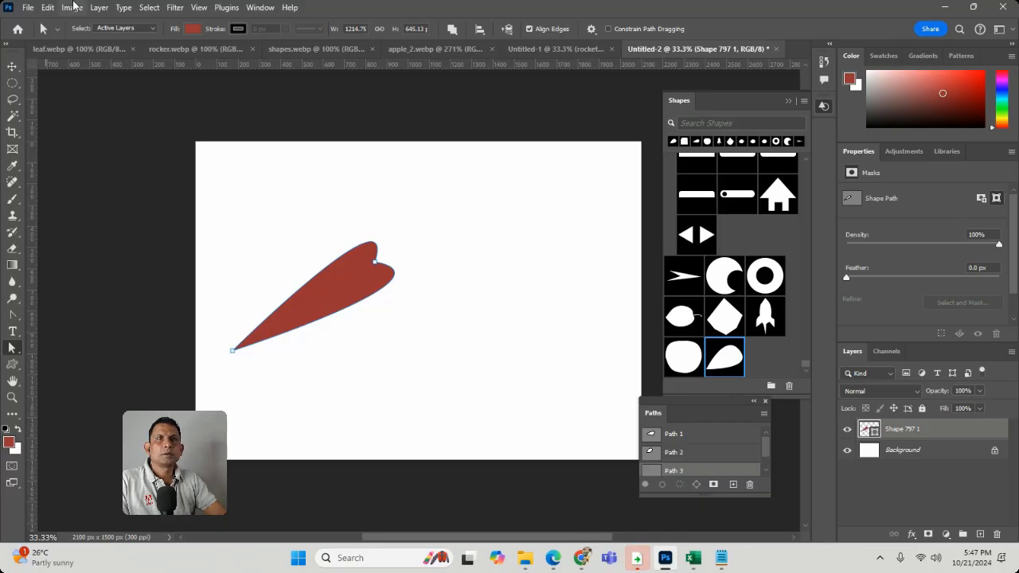
{"action": "left_click", "coordinate": [46, 9]}
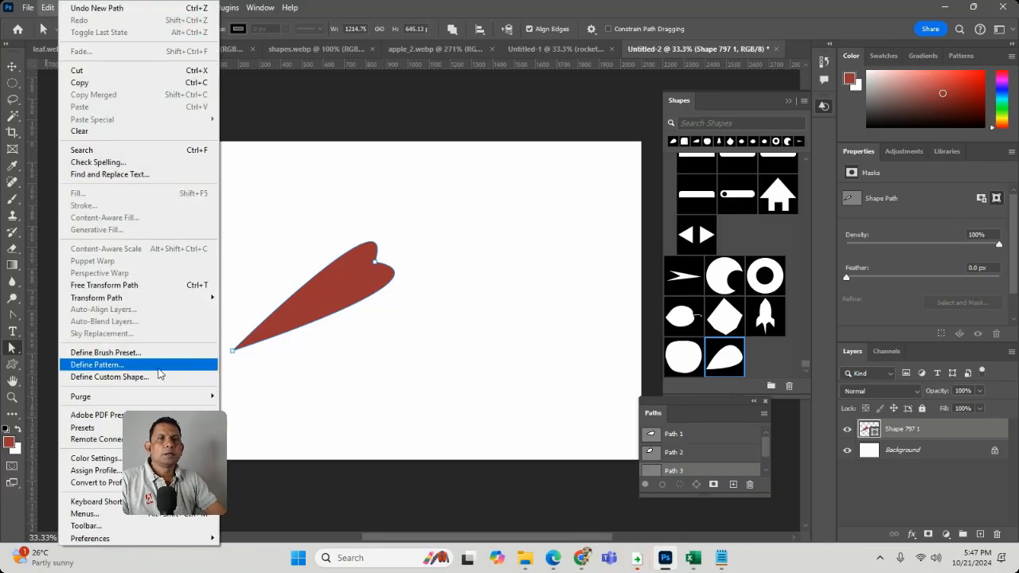
{"action": "left_click", "coordinate": [209, 377]}
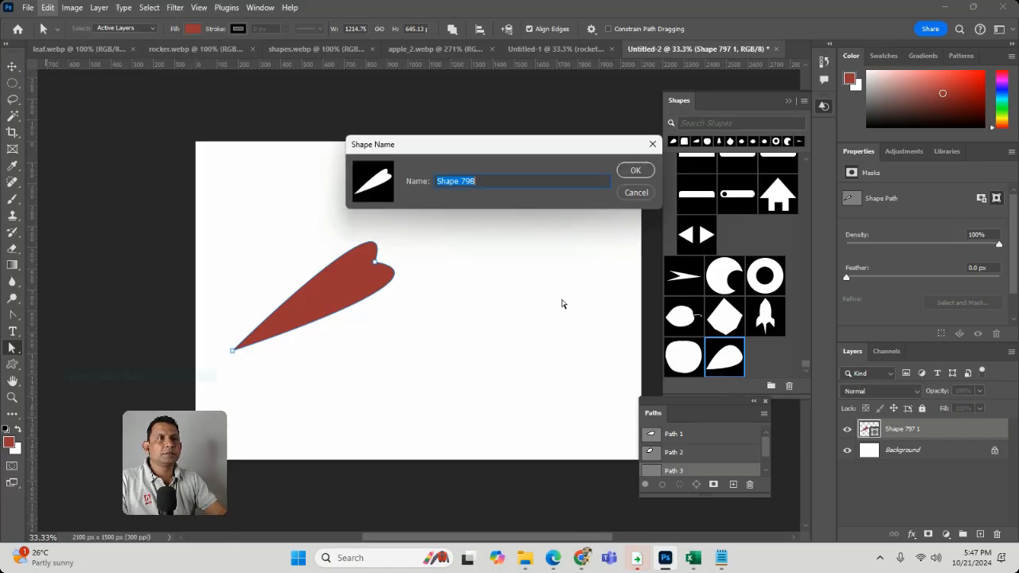
{"action": "left_click", "coordinate": [634, 170]}
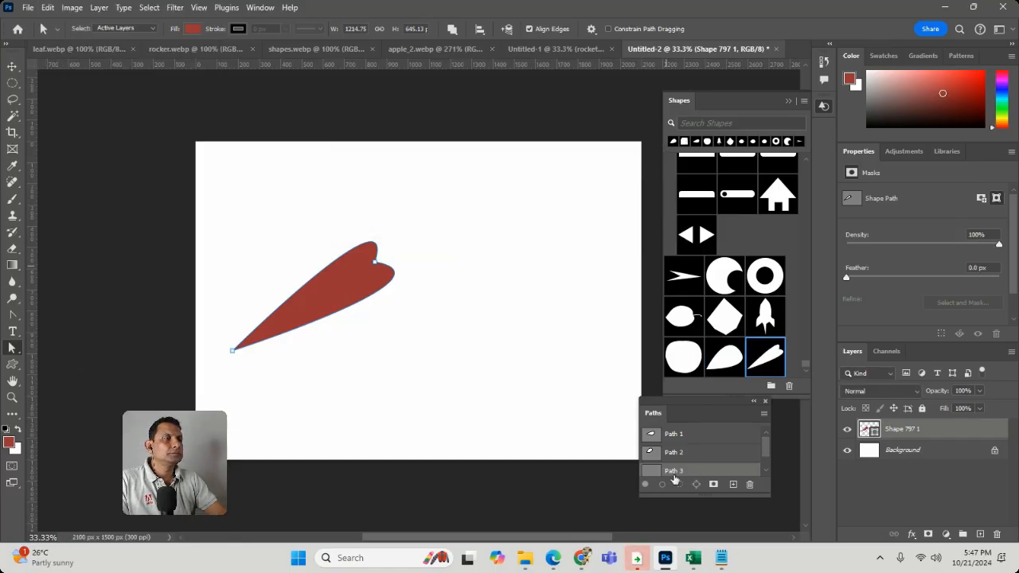
Select the whole heart on the canvas and delete it
{"action": "left_click", "coordinate": [570, 434]}
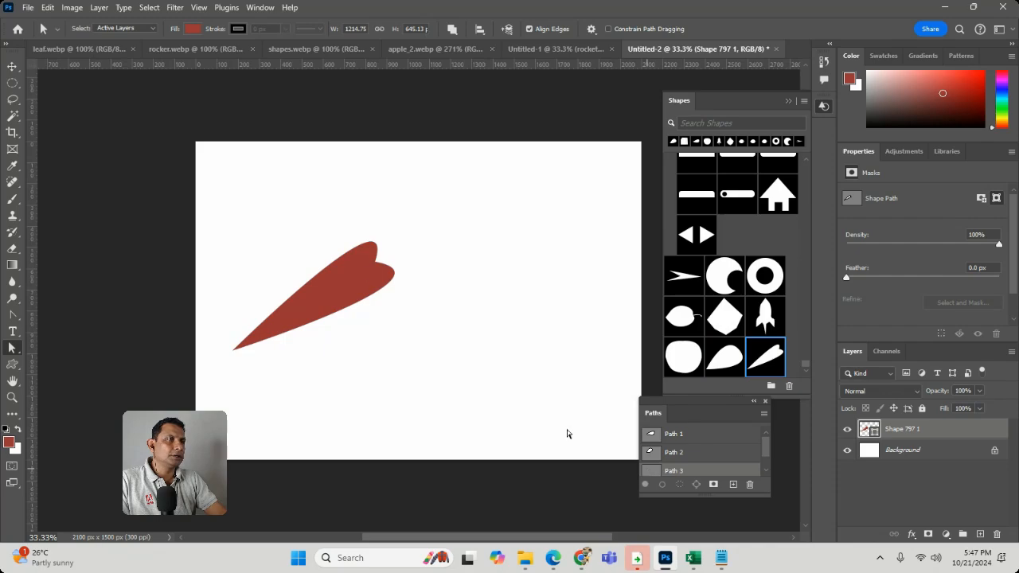
{"action": "left_click_drag", "start_coordinate": [230, 241], "coordinate": [417, 369]}
{"action": "key", "text": "Delete"}
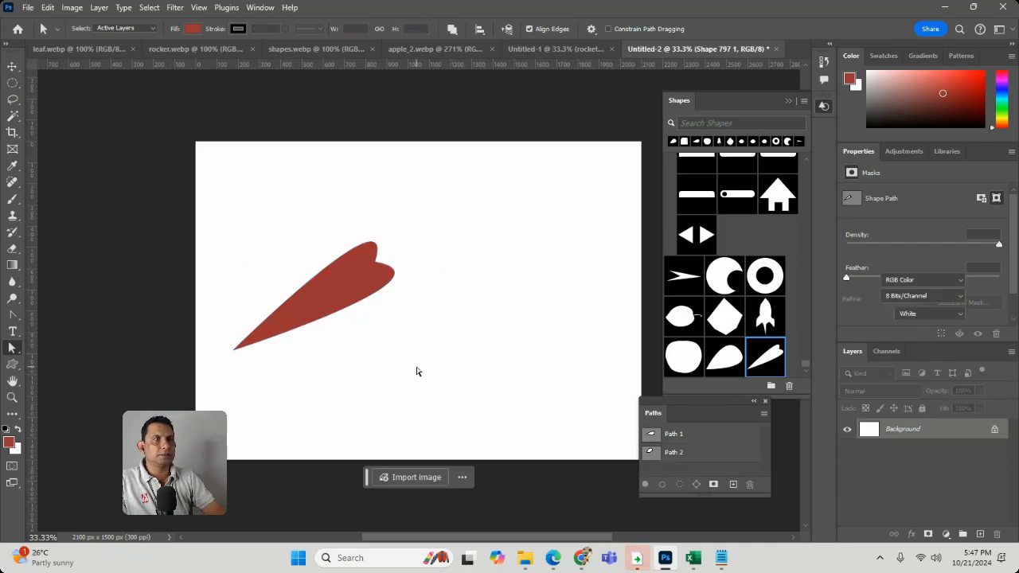
Place the new heart custom shape on the left half of the canvas, and remove it again
{"action": "left_click_drag", "start_coordinate": [767, 356], "coordinate": [345, 266]}
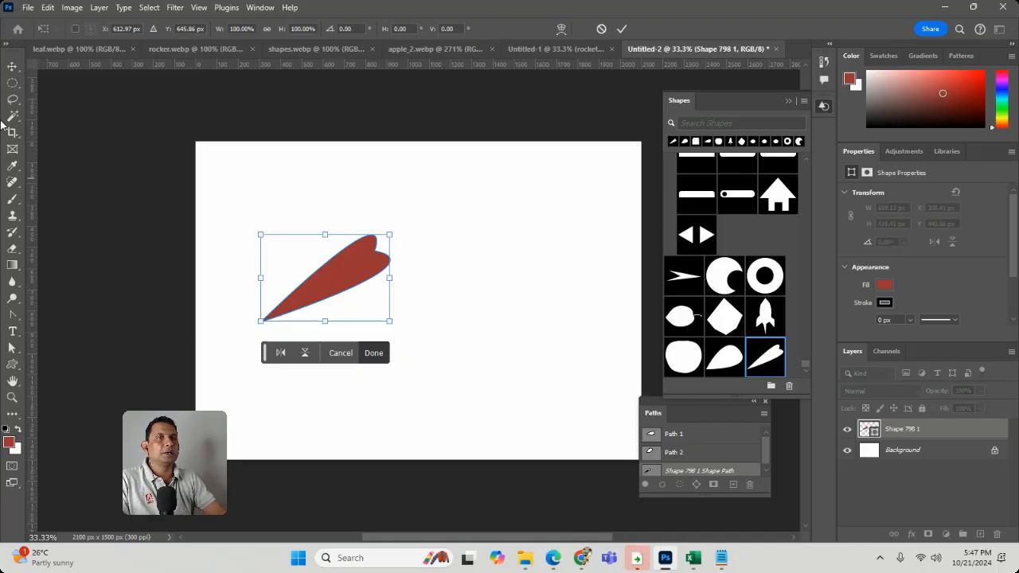
{"action": "left_click", "coordinate": [336, 266]}
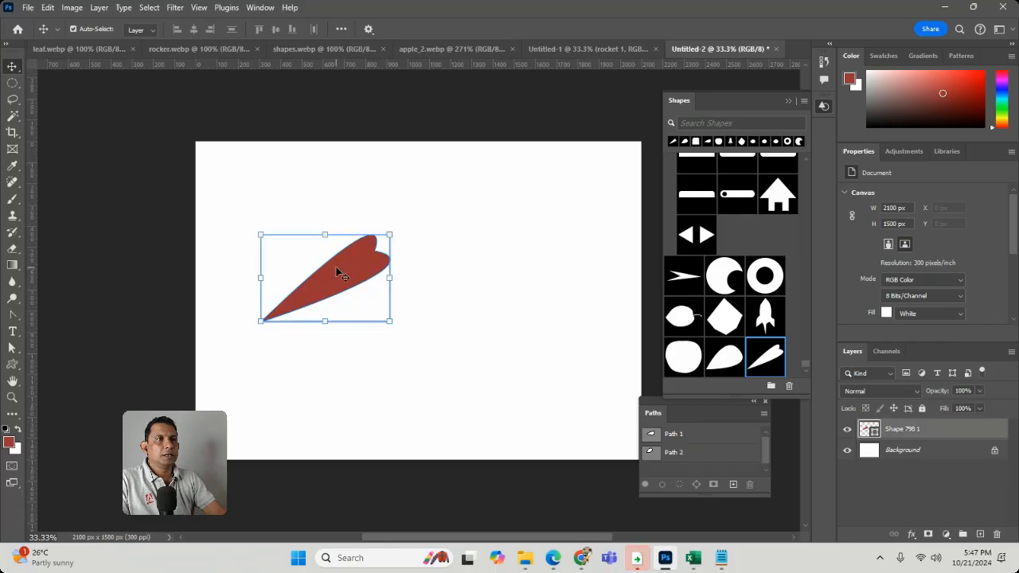
{"action": "key", "text": "Delete"}
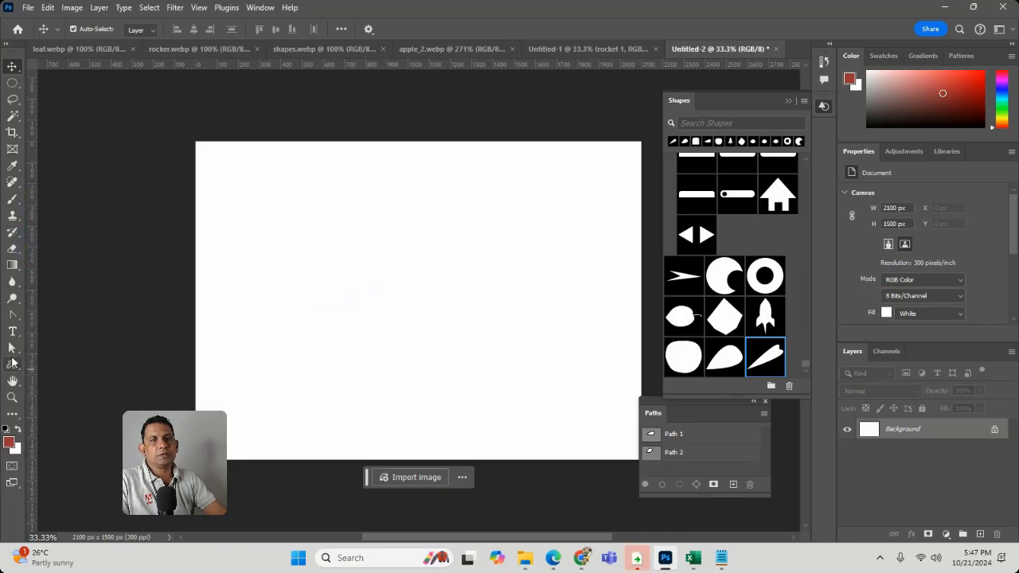
Draw a red rectangle of about 692 × 681 px near the middle of the canvas with the Rectangle tool
{"action": "right_click", "coordinate": [12, 363]}
{"action": "left_click", "coordinate": [58, 364]}
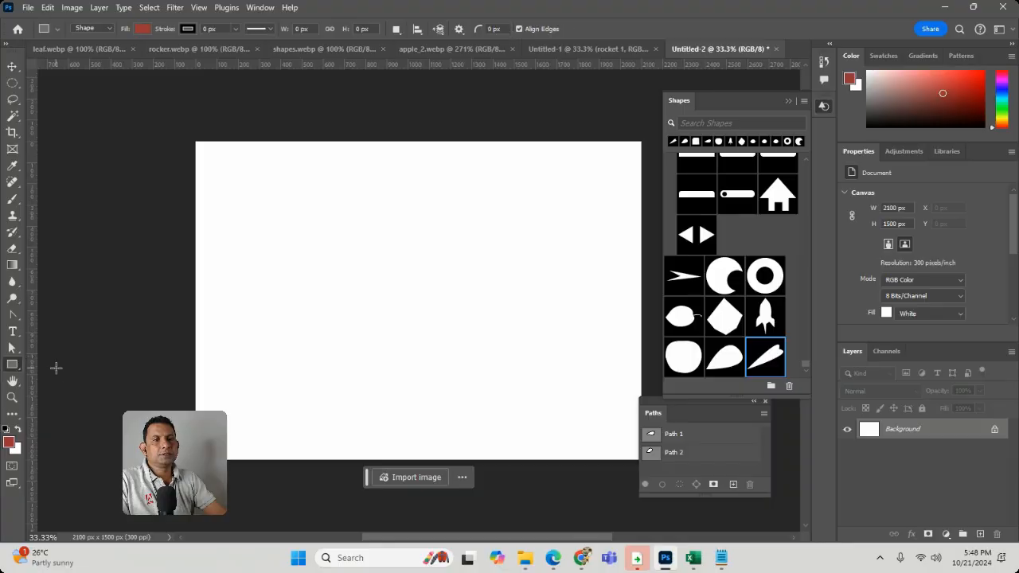
{"action": "left_click_drag", "start_coordinate": [320, 233], "coordinate": [468, 378]}
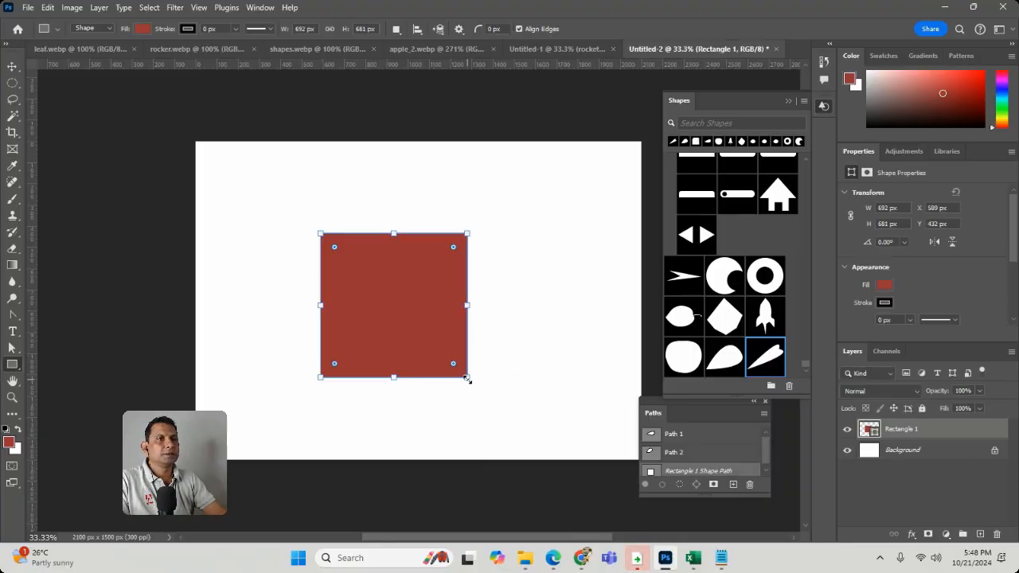
Draw a second rectangle of about 734 × 567 px, rotate it to about 59°, and centre it over the first one
{"action": "left_click_drag", "start_coordinate": [265, 282], "coordinate": [421, 402]}
{"action": "left_click_drag", "start_coordinate": [436, 279], "coordinate": [465, 398]}
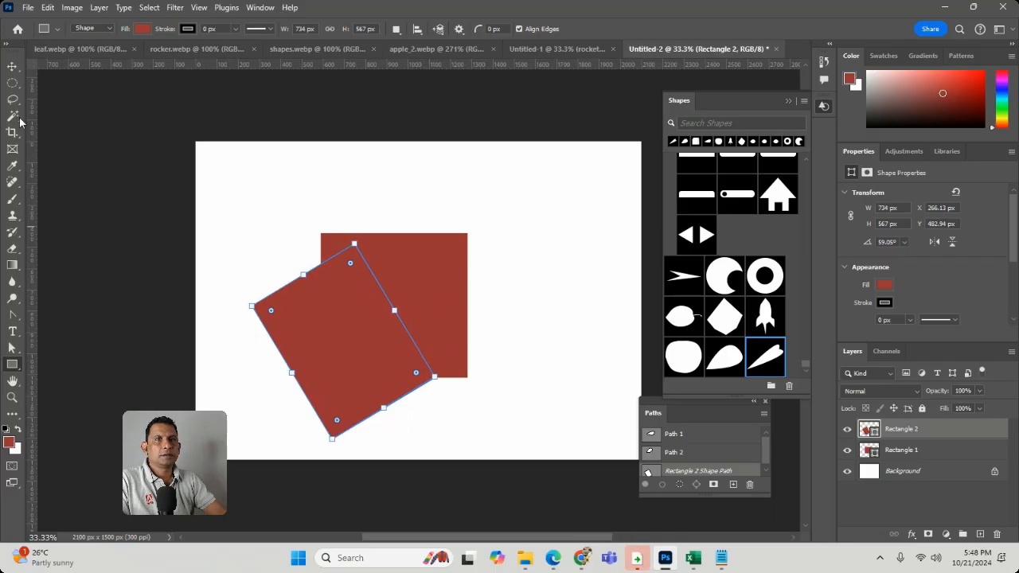
{"action": "left_click", "coordinate": [12, 66]}
{"action": "left_click_drag", "start_coordinate": [332, 362], "coordinate": [388, 331]}
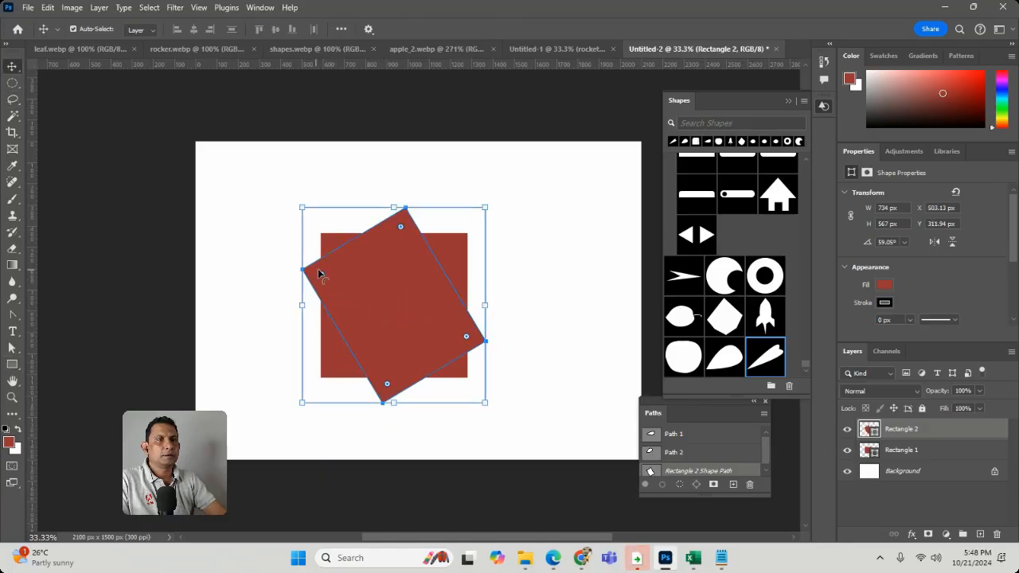
Round the tilted rectangle's corners and enlarge the first rectangle to about 782 × 742 px
{"action": "left_click_drag", "start_coordinate": [323, 274], "coordinate": [302, 219]}
{"action": "left_click", "coordinate": [328, 242]}
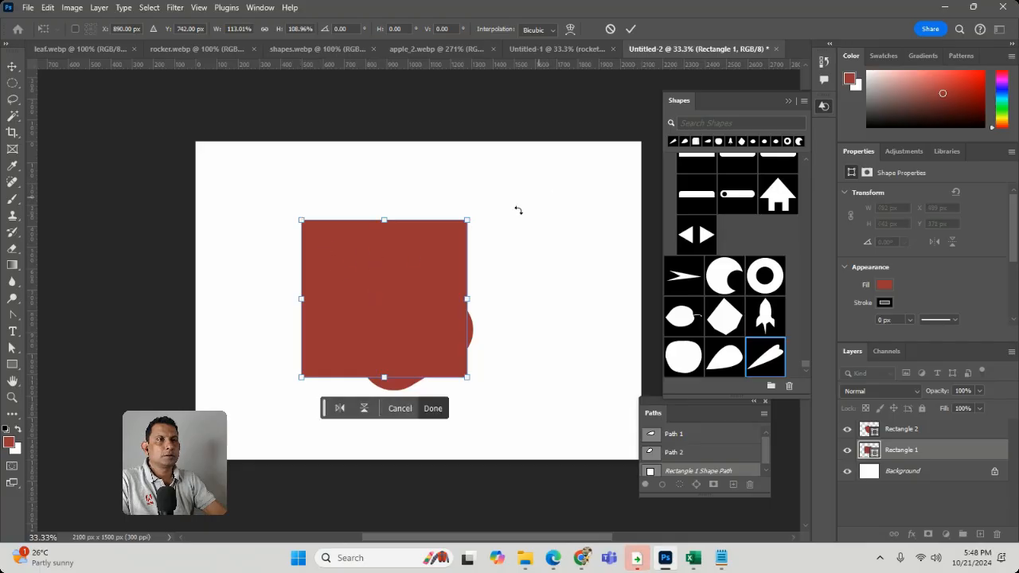
{"action": "double_click", "coordinate": [400, 270]}
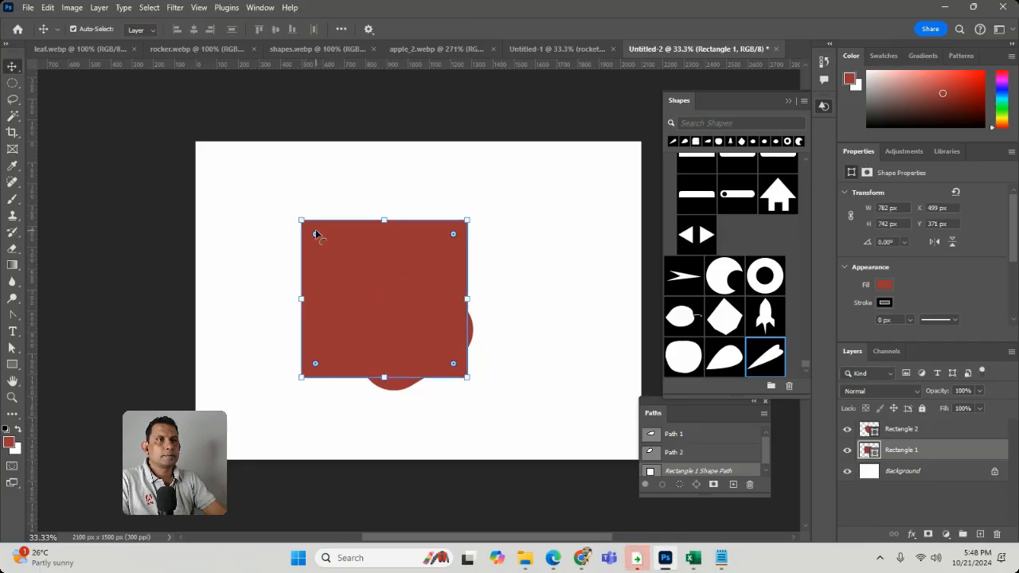
Round the upright rectangle's corners fully into a circle, and move the tilted rectangle to overlap the circle's upper left
{"action": "left_click_drag", "start_coordinate": [316, 231], "coordinate": [335, 252]}
{"action": "left_click_drag", "start_coordinate": [402, 281], "coordinate": [459, 258]}
{"action": "mouse_move", "coordinate": [345, 261]}
{"action": "left_mouse_down"}
{"action": "mouse_move", "coordinate": [373, 283]}
{"action": "mouse_move", "coordinate": [347, 263]}
{"action": "left_mouse_up"}
{"action": "left_click", "coordinate": [477, 249]}
{"action": "left_click_drag", "start_coordinate": [212, 188], "coordinate": [569, 444]}
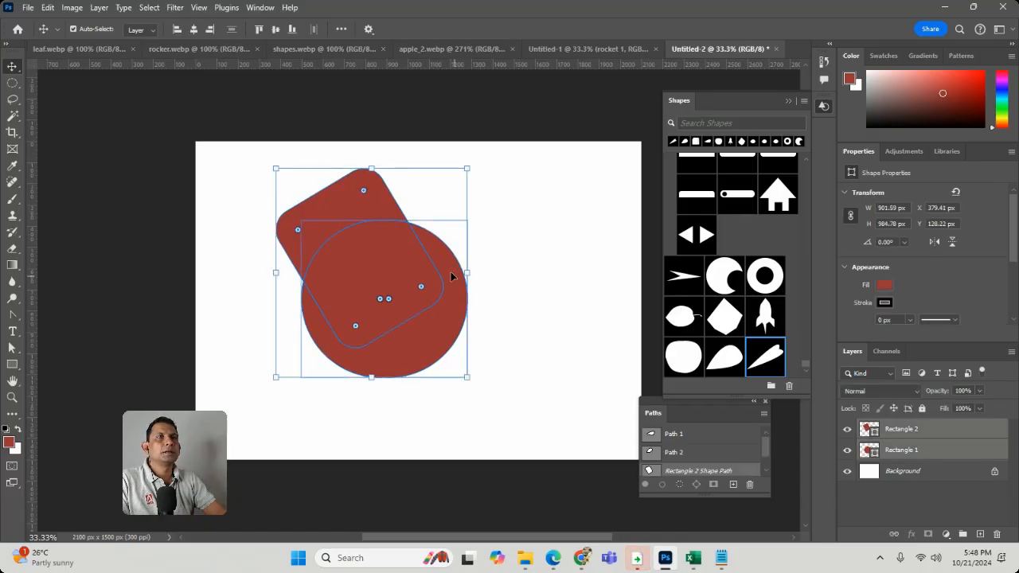
{"action": "left_click", "coordinate": [12, 364]}
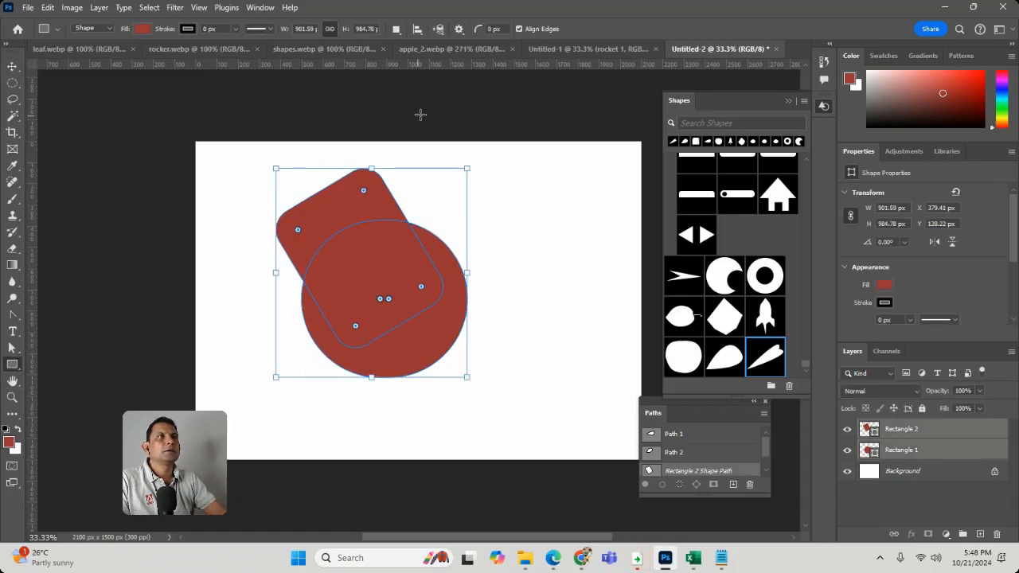
{"action": "left_click", "coordinate": [396, 29]}
{"action": "left_click", "coordinate": [484, 261]}
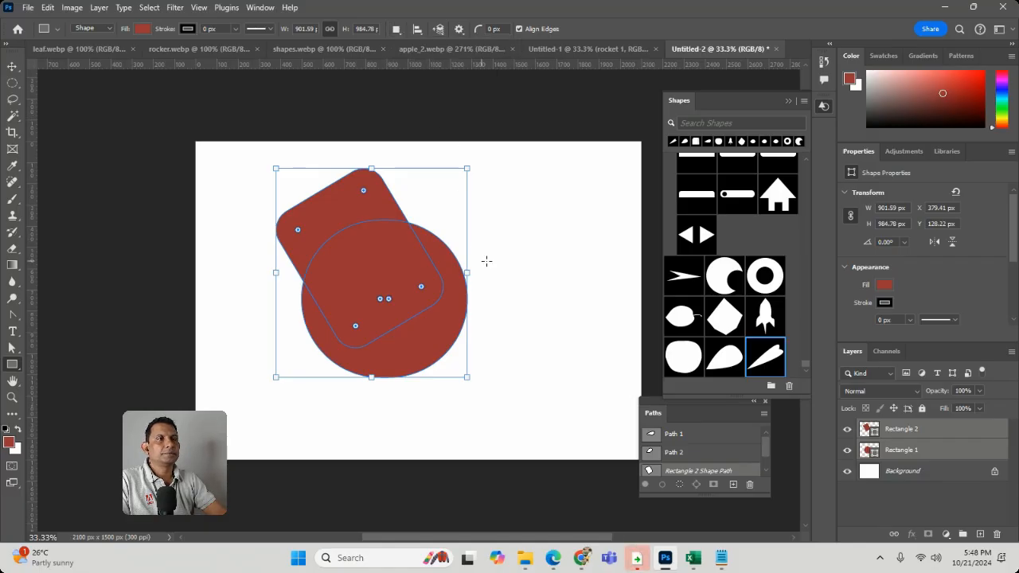
{"action": "left_click", "coordinate": [514, 289]}
{"action": "left_click", "coordinate": [511, 250]}
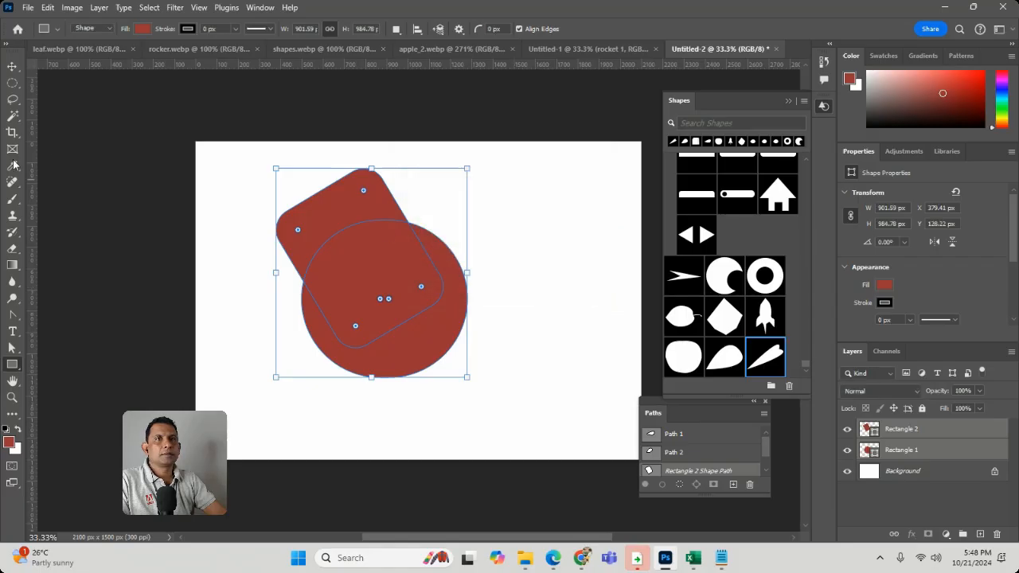
{"action": "left_click", "coordinate": [13, 68]}
{"action": "left_click", "coordinate": [245, 166]}
{"action": "left_click", "coordinate": [380, 230]}
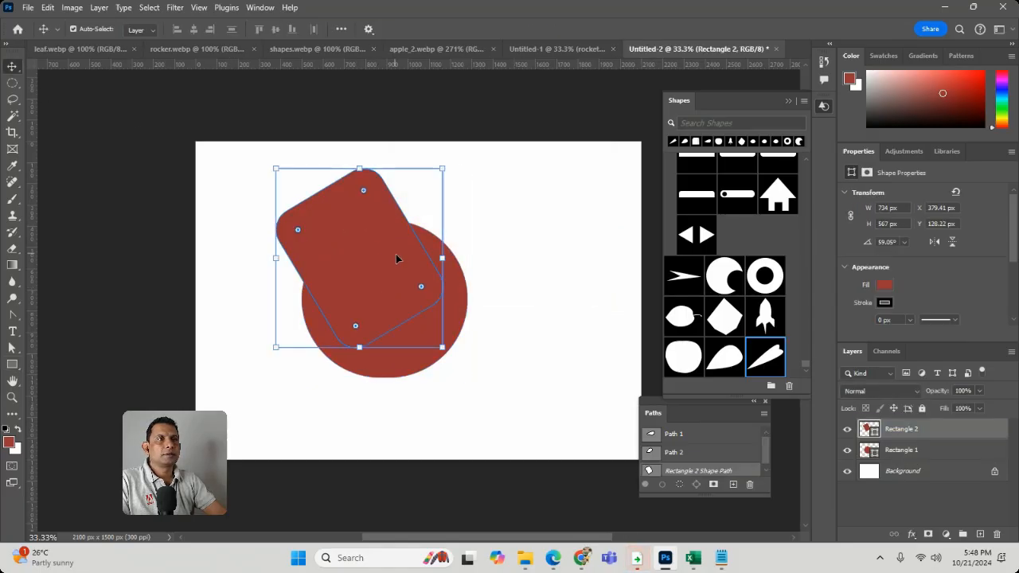
{"action": "left_click", "coordinate": [465, 320], "text": "shift"}
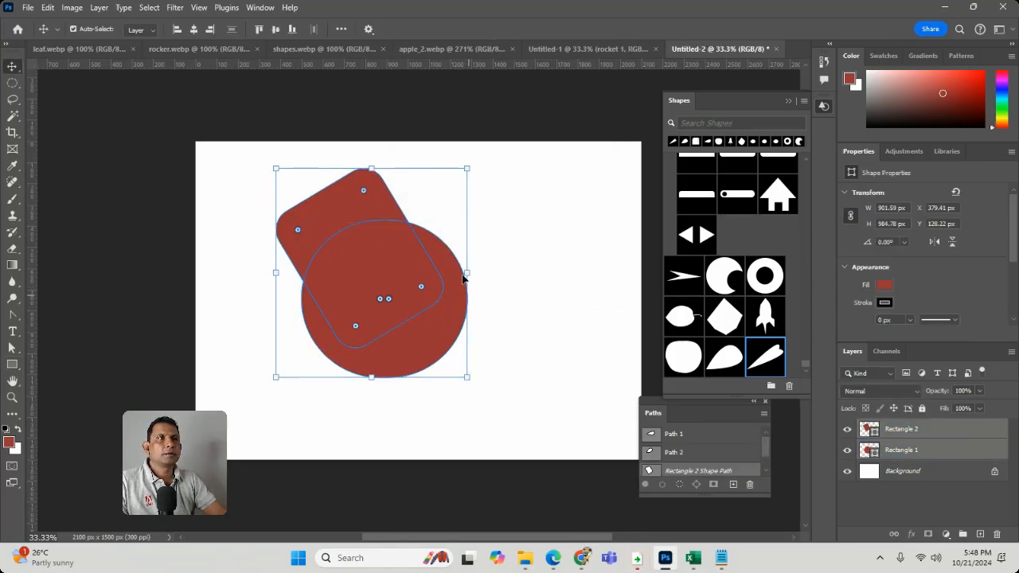
{"action": "left_click", "coordinate": [278, 196]}
Define the overlapping tilted rectangle and circle together as one custom shape, and place a copy of it beside them on the canvas
{"action": "left_click_drag", "start_coordinate": [223, 176], "coordinate": [478, 357]}
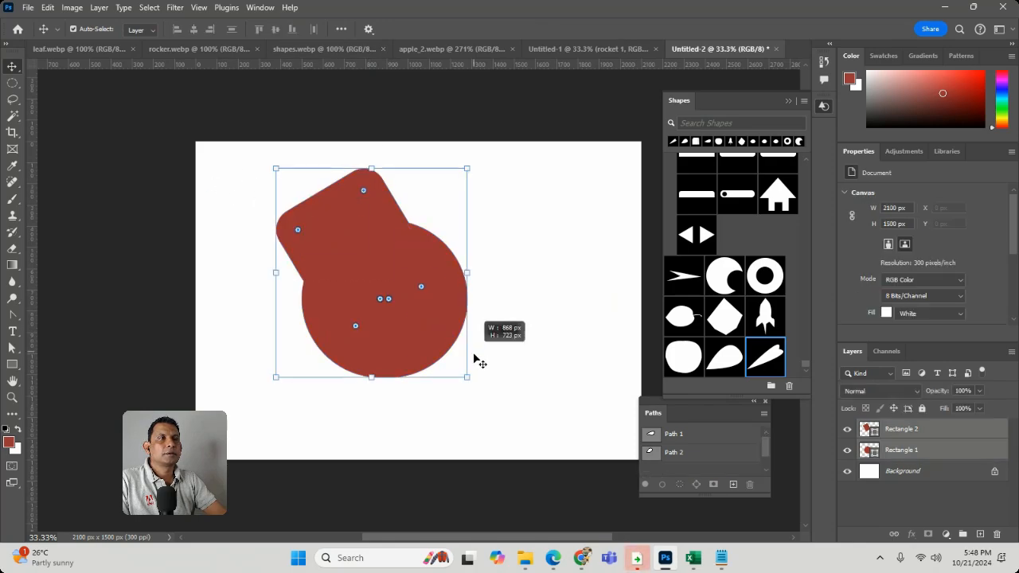
{"action": "left_click", "coordinate": [48, 7]}
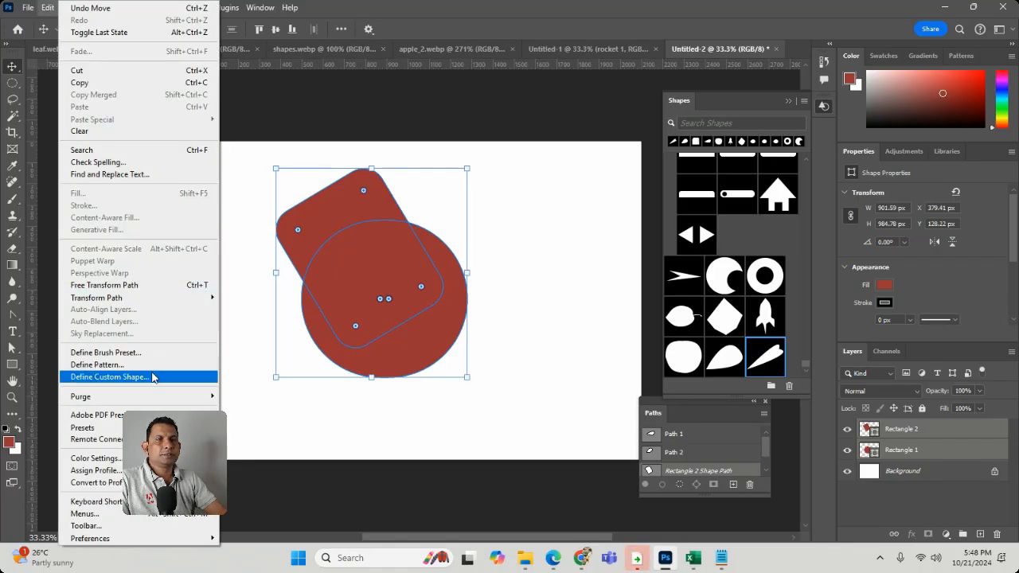
{"action": "left_click", "coordinate": [154, 377]}
{"action": "left_click", "coordinate": [633, 171]}
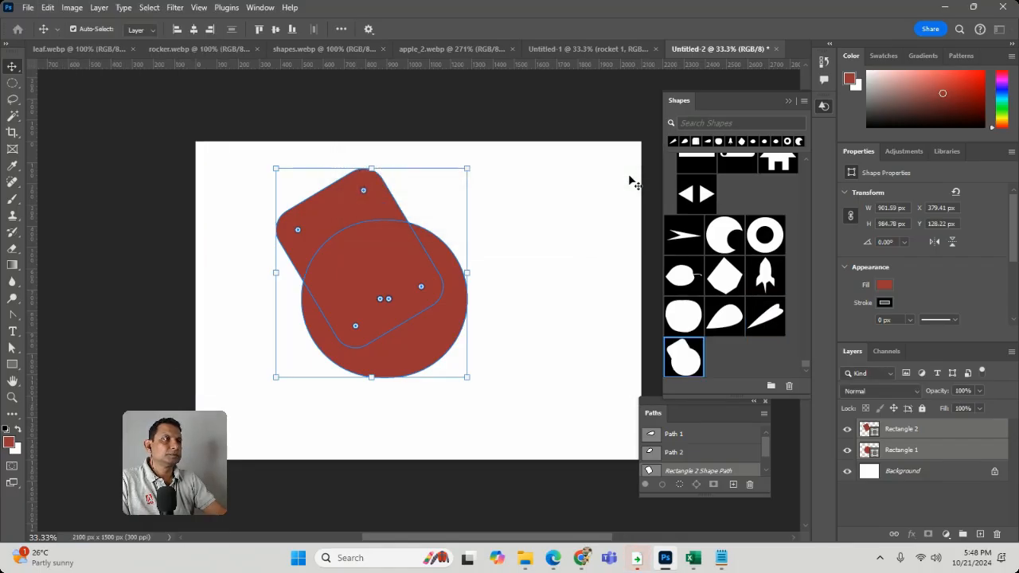
{"action": "left_click_drag", "start_coordinate": [684, 358], "coordinate": [537, 285]}
{"action": "key", "text": "Return"}
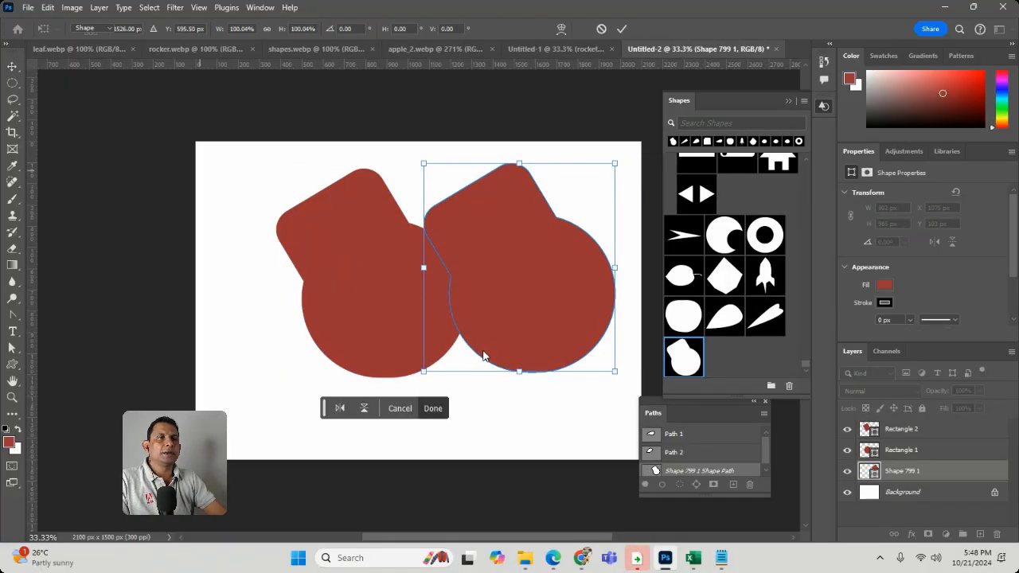
Delete the tilted rectangle, the circle and the placed custom shape from the canvas
{"action": "left_click_drag", "start_coordinate": [571, 426], "coordinate": [297, 198]}
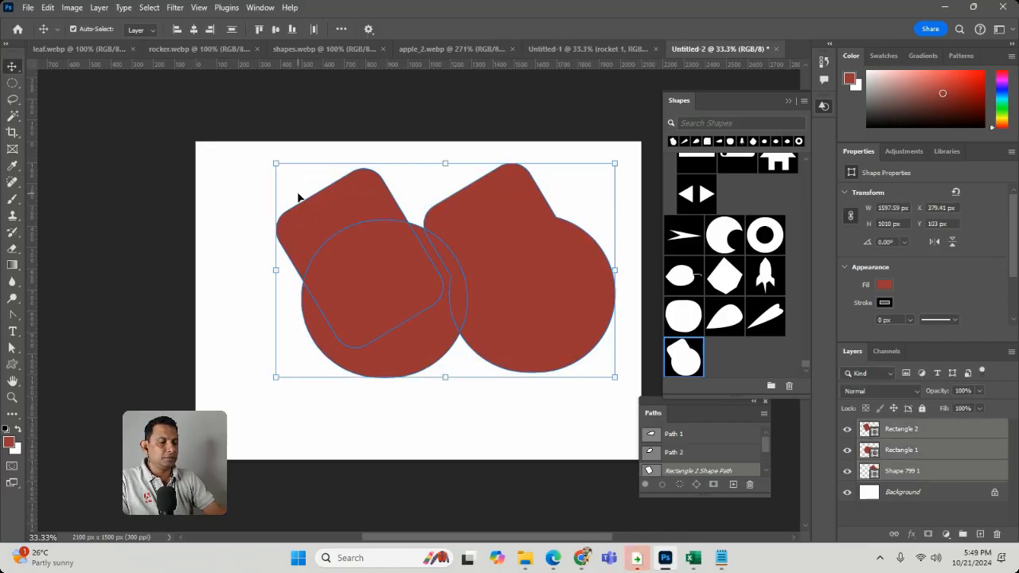
{"action": "key", "text": "Delete"}
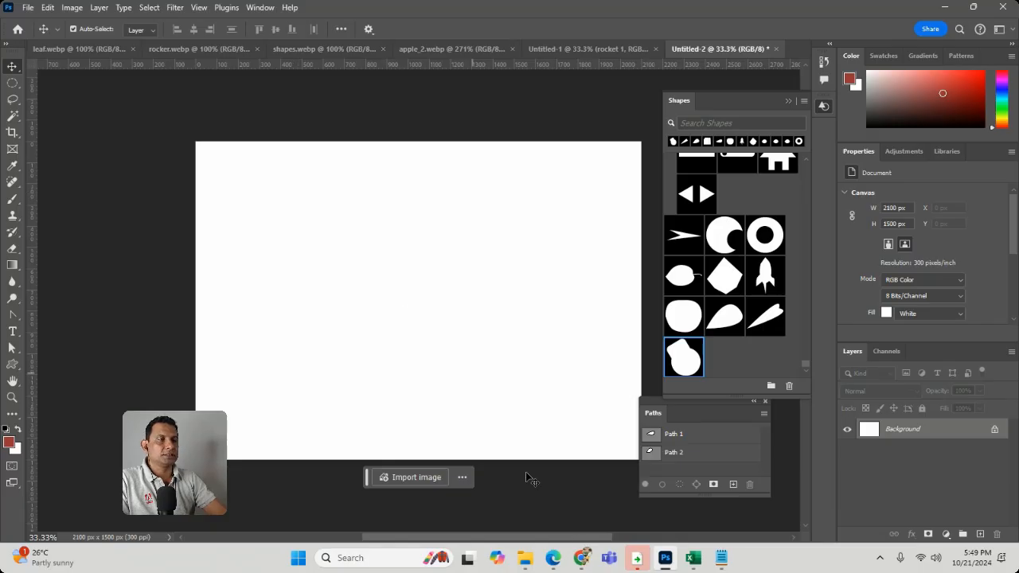
{"action": "mouse_move", "coordinate": [581, 558]}
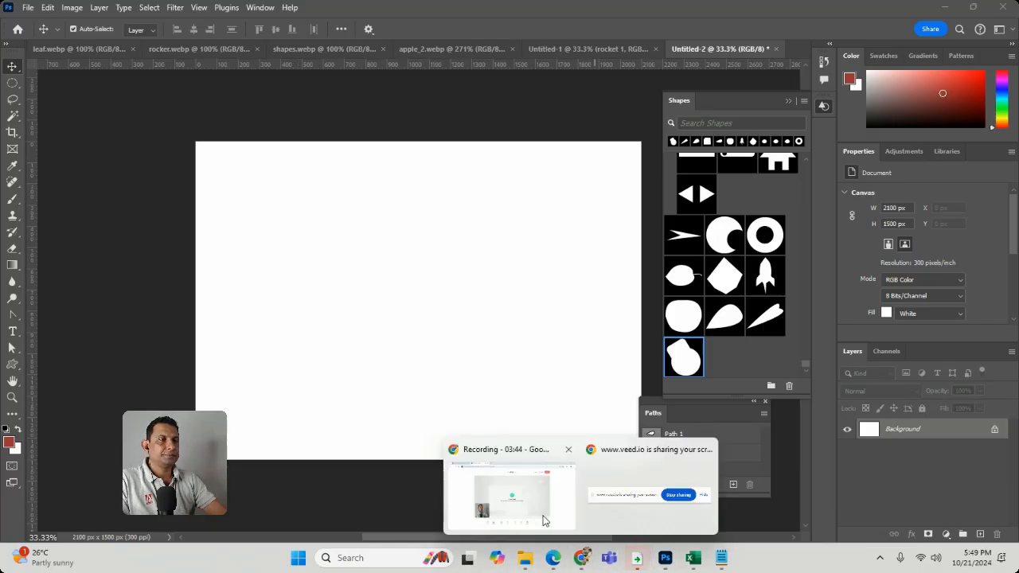